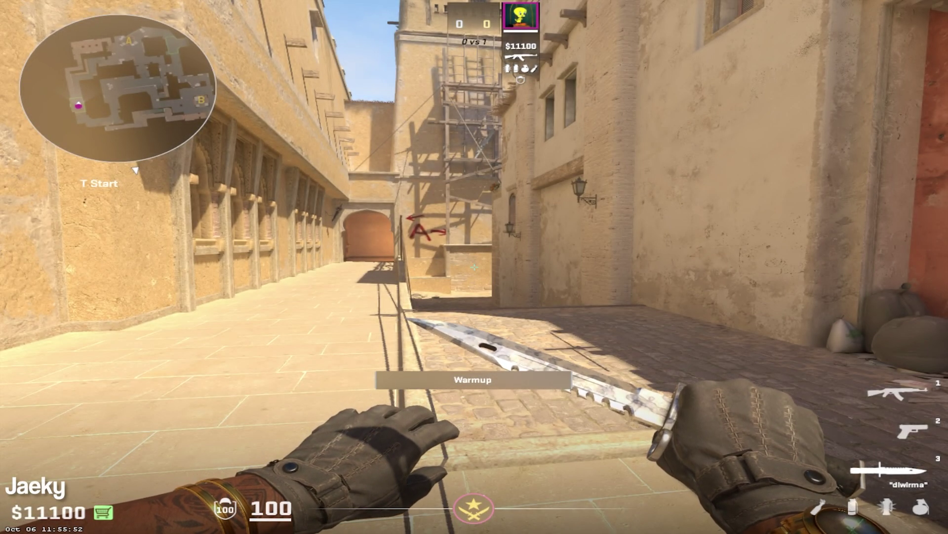
- Open the game's basic video settings and review the available aspect ratio options
{"action": "key", "text": "Escape"}
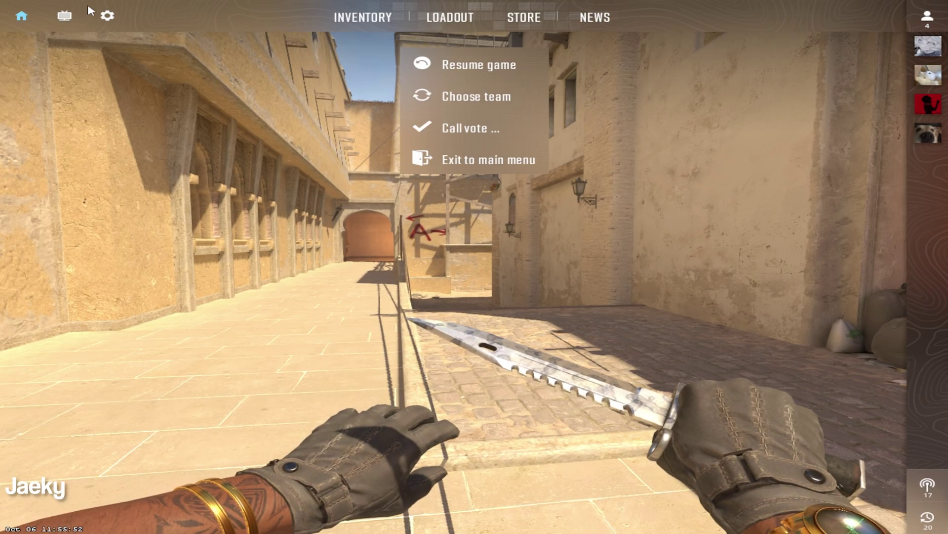
{"action": "left_click", "coordinate": [108, 16]}
{"action": "left_click", "coordinate": [377, 64]}
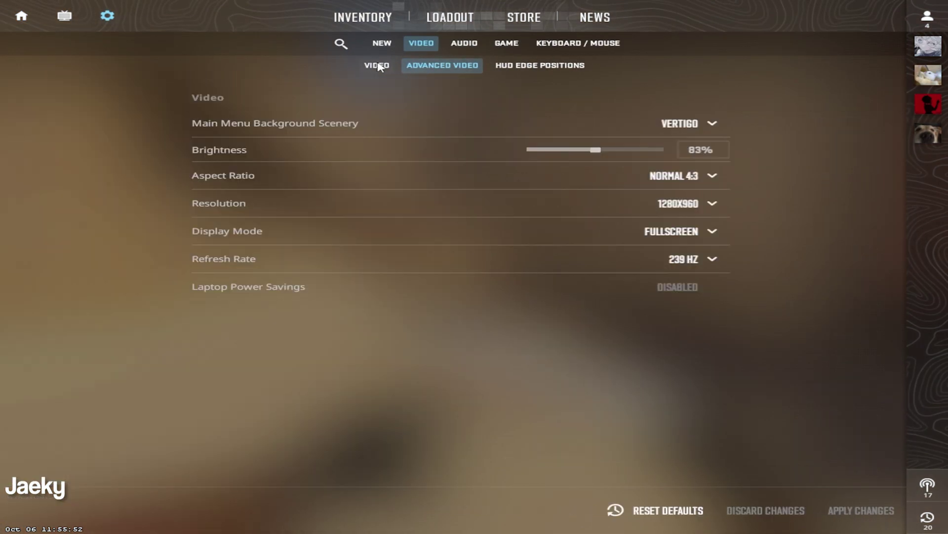
{"action": "left_click", "coordinate": [695, 183]}
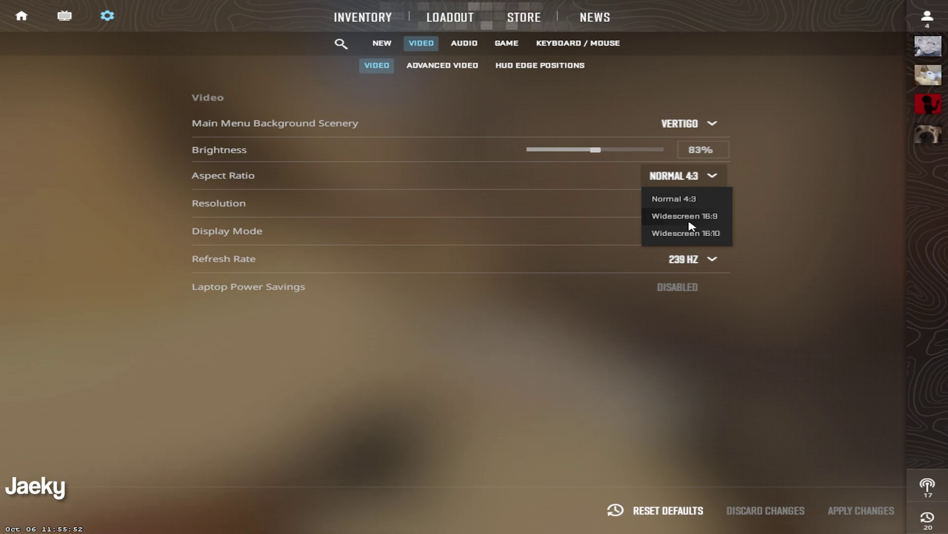
{"action": "left_click", "coordinate": [694, 177]}
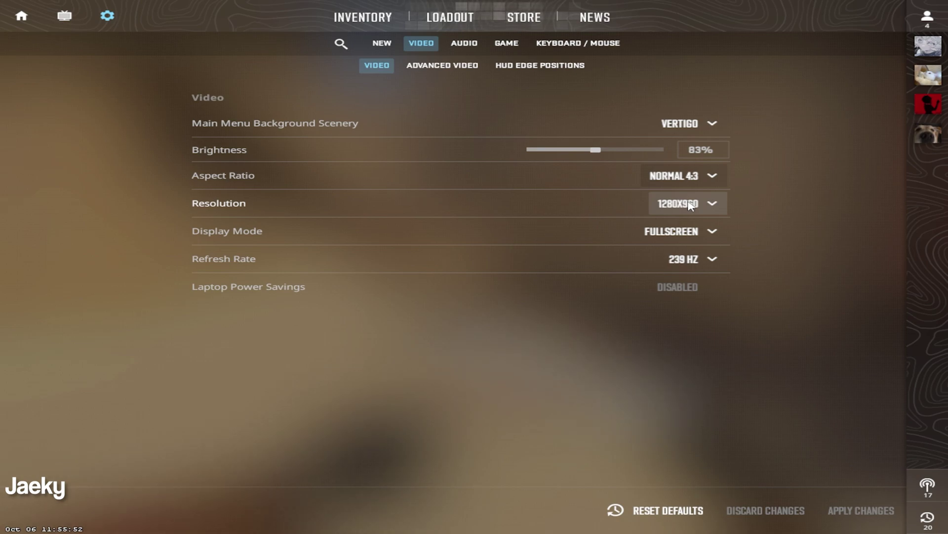
{"action": "left_click", "coordinate": [701, 182]}
{"action": "left_click", "coordinate": [702, 180]}
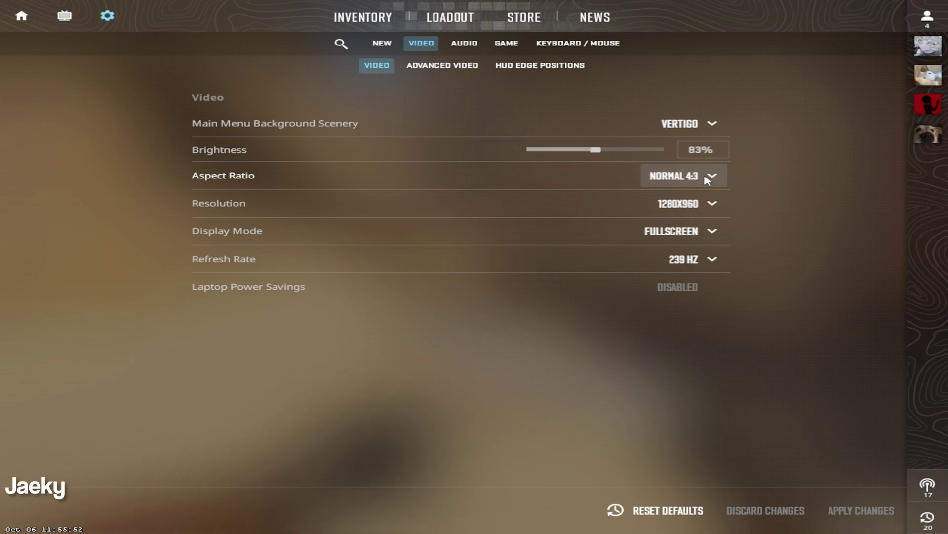
- Set the display mode to Fullscreen and the refresh rate to 239 Hz
{"action": "left_click", "coordinate": [695, 236]}
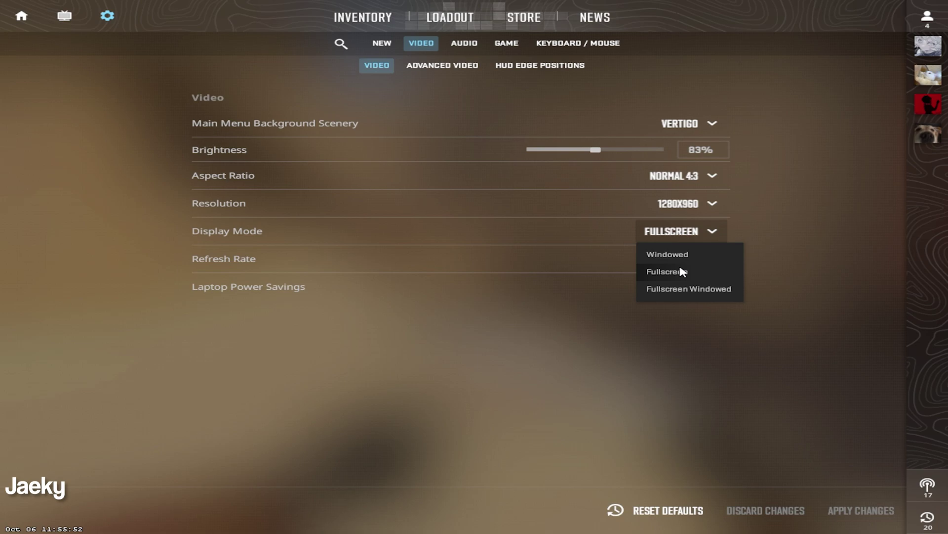
{"action": "left_click", "coordinate": [683, 271]}
{"action": "left_click", "coordinate": [688, 258]}
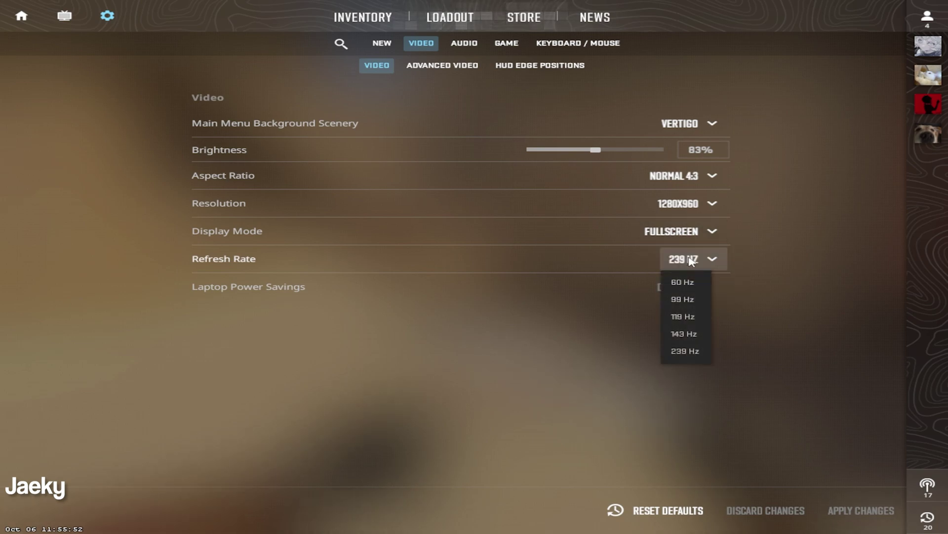
{"action": "left_click", "coordinate": [692, 354]}
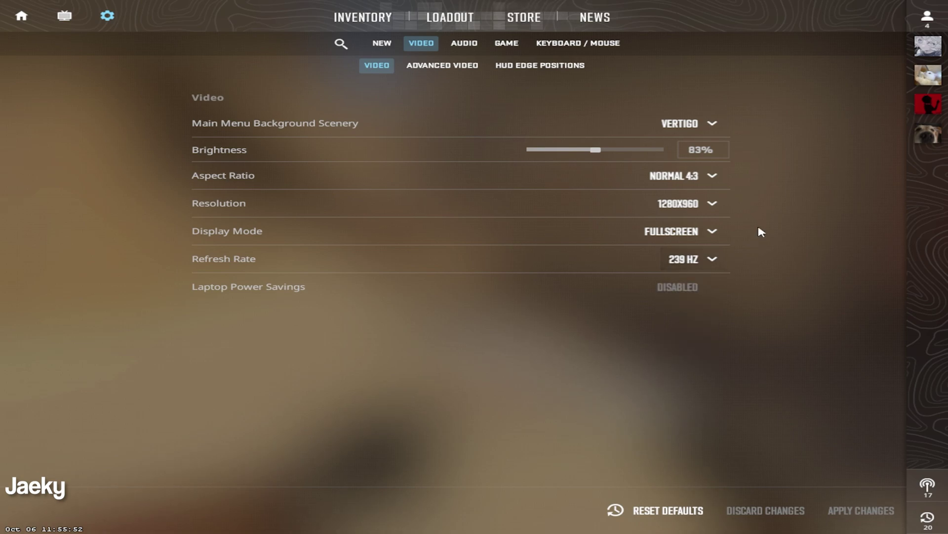
- Try the Widescreen 16:9 aspect ratio with a 239 Hz refresh rate and return to Normal 4:3
{"action": "left_click", "coordinate": [691, 176]}
{"action": "left_click", "coordinate": [691, 214]}
{"action": "left_click", "coordinate": [691, 258]}
{"action": "left_click", "coordinate": [686, 299]}
{"action": "left_click", "coordinate": [691, 259]}
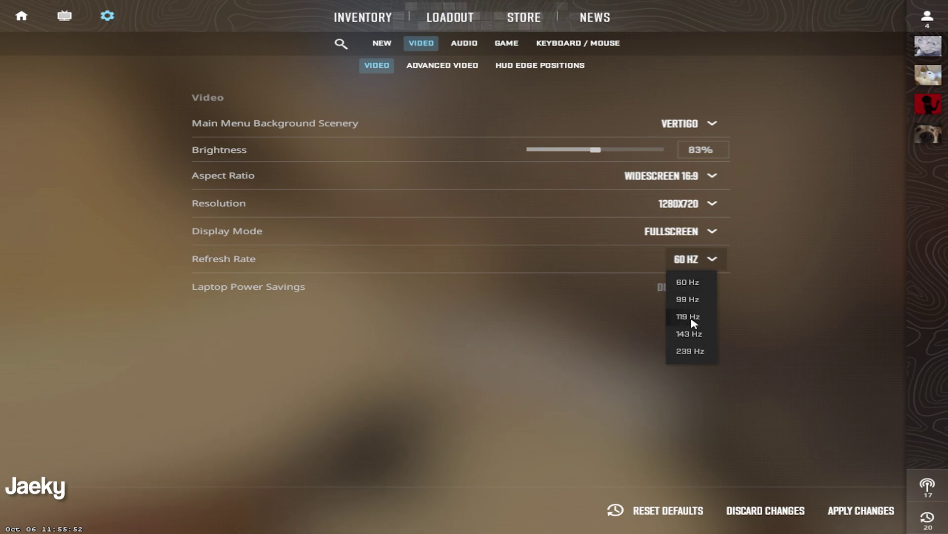
{"action": "left_click", "coordinate": [691, 351]}
{"action": "left_click", "coordinate": [686, 202]}
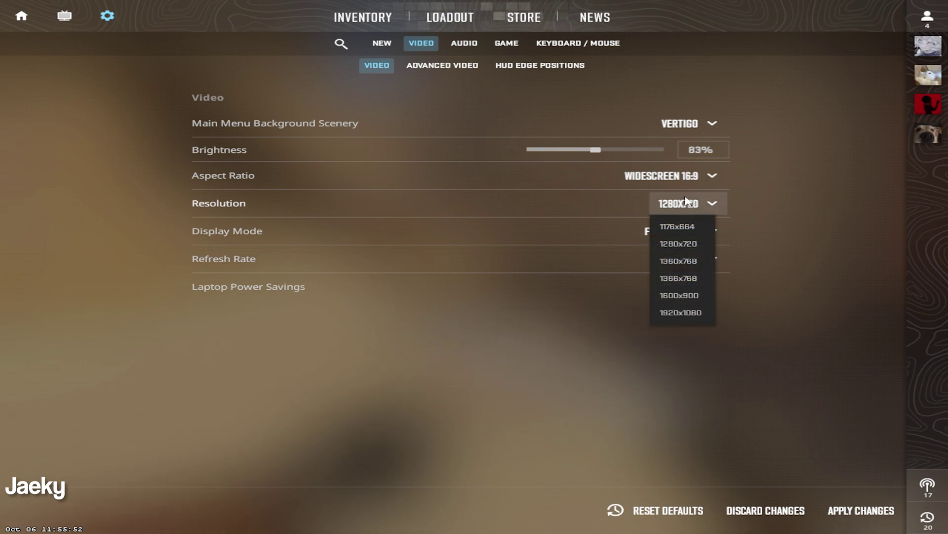
{"action": "left_click", "coordinate": [687, 175]}
{"action": "left_click", "coordinate": [652, 199]}
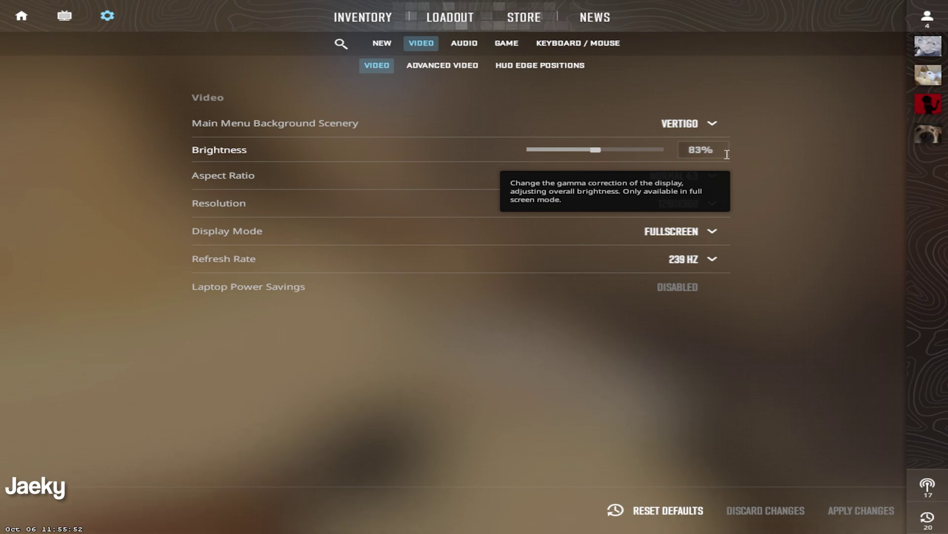
- Draft the command r_fullscreen_gamma 2.5 in the developer console and delete its last two characters
{"action": "key", "text": "Escape"}
{"action": "key", "text": "Escape"}
{"action": "key", "text": "grave"}
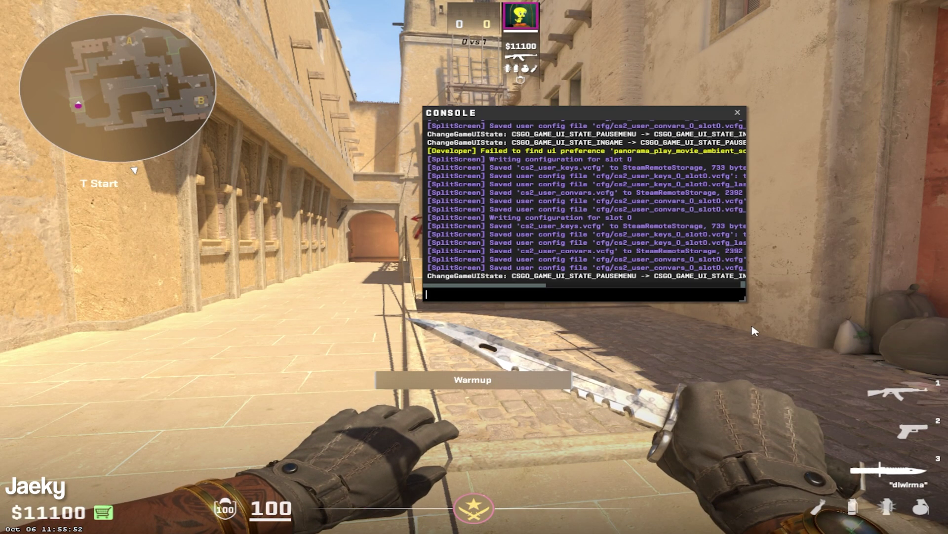
{"action": "type", "text": "r_full"}
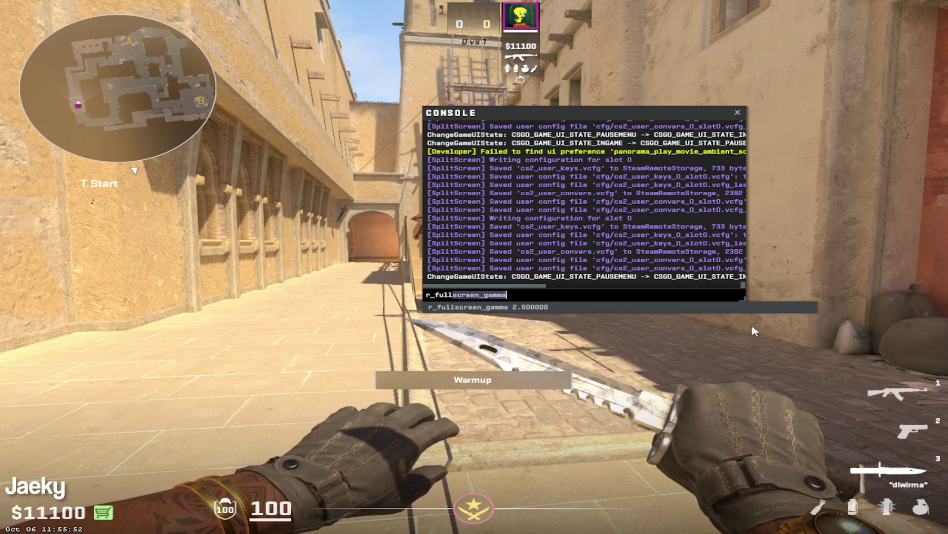
{"action": "key", "text": "Tab"}
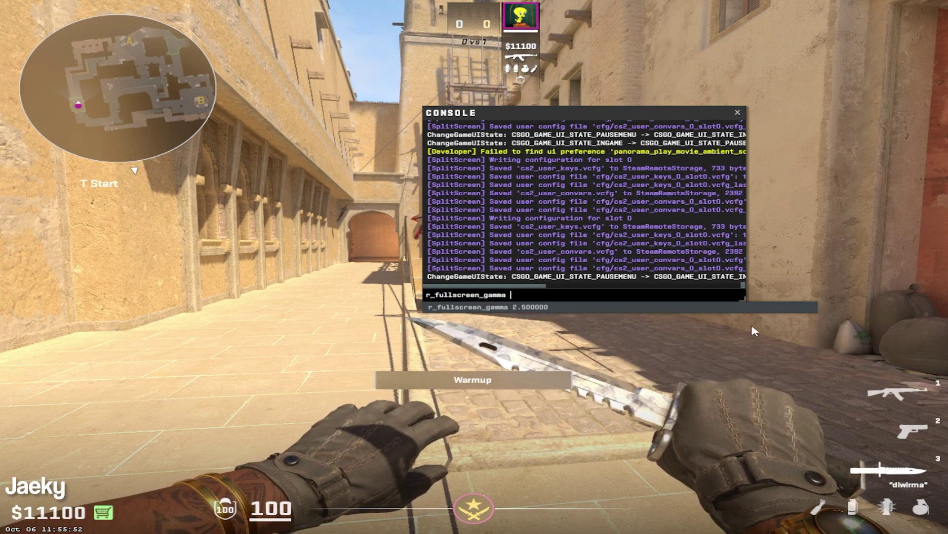
{"action": "type", "text": "2.5"}
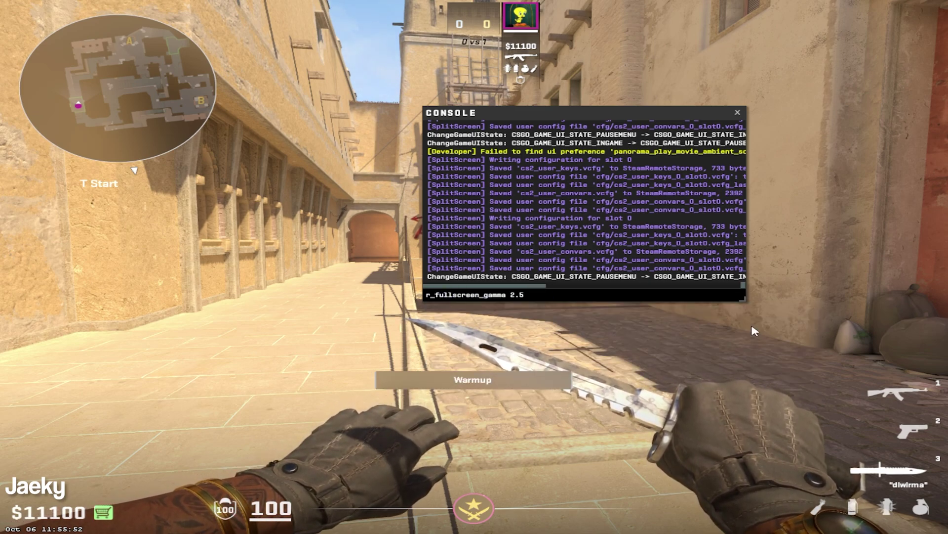
{"action": "key", "text": "BackSpace"}
{"action": "key", "text": "BackSpace"}
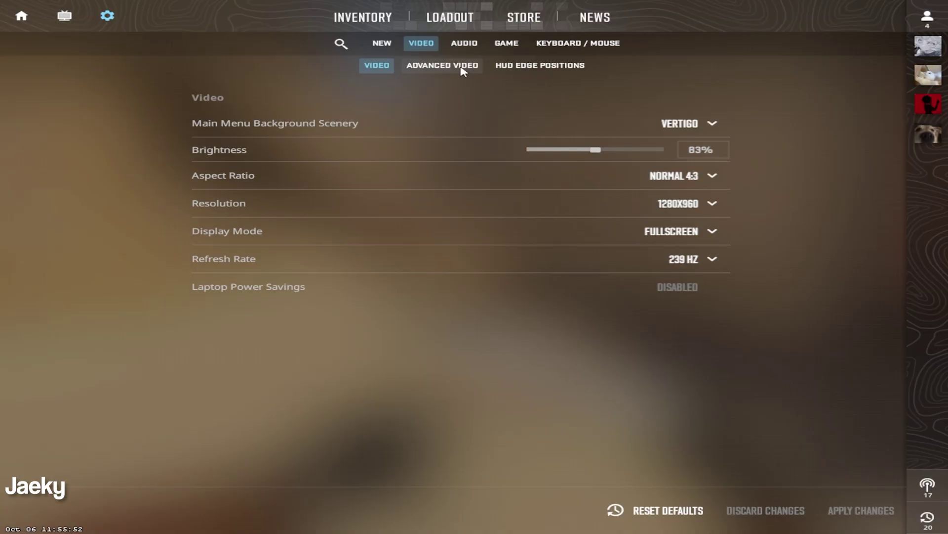
- In the advanced video settings, set Boost Player Contrast to Enabled and Wait for Vertical Sync to Disabled
{"action": "left_click", "coordinate": [443, 69]}
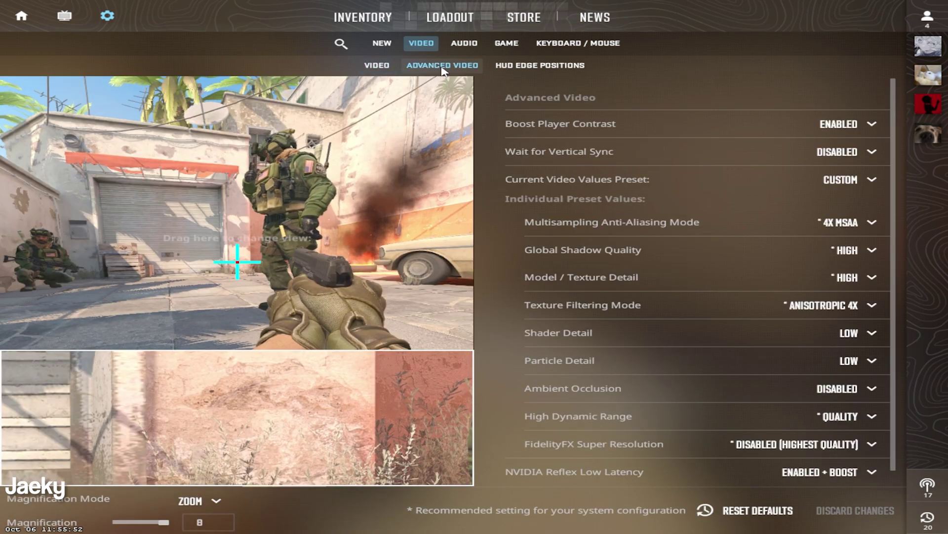
{"action": "mouse_move", "coordinate": [611, 127]}
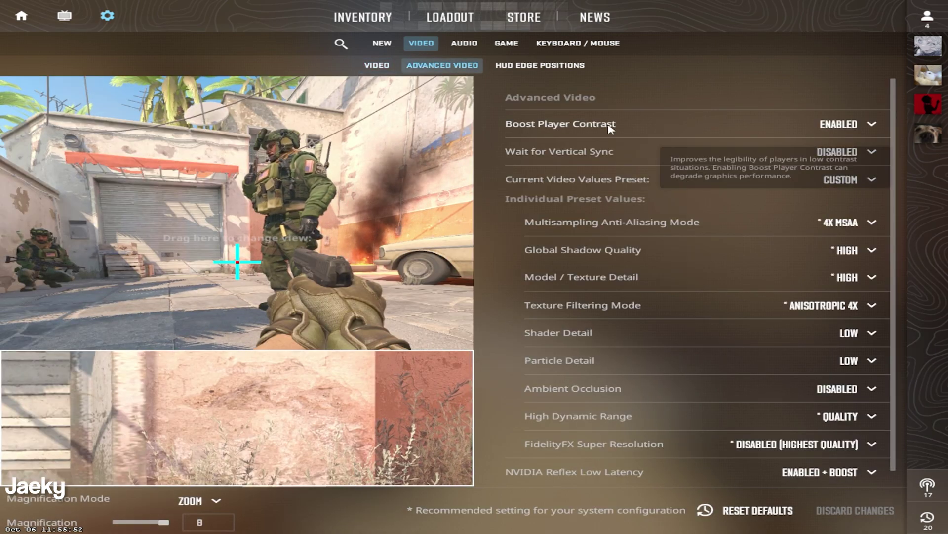
{"action": "left_click", "coordinate": [861, 129]}
{"action": "left_click", "coordinate": [822, 157]}
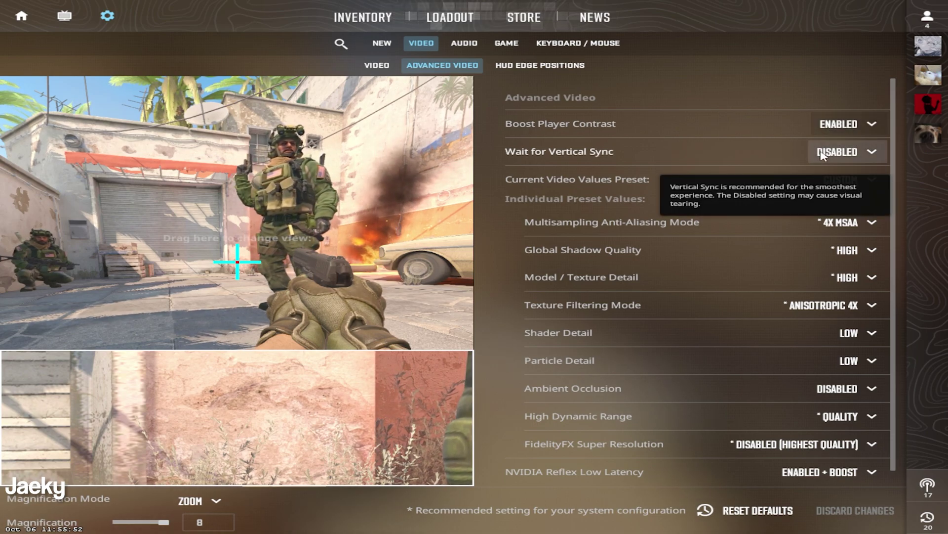
{"action": "left_click", "coordinate": [822, 156]}
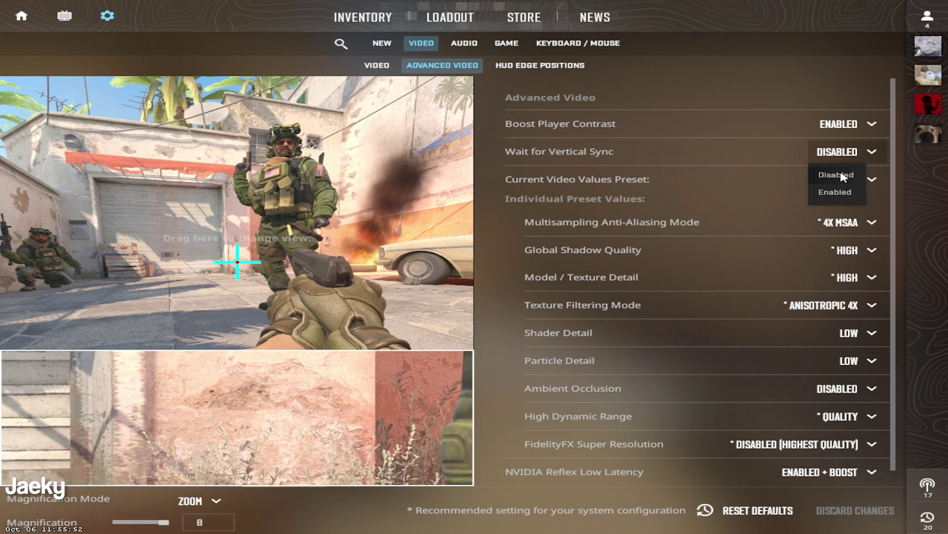
{"action": "left_click", "coordinate": [842, 177]}
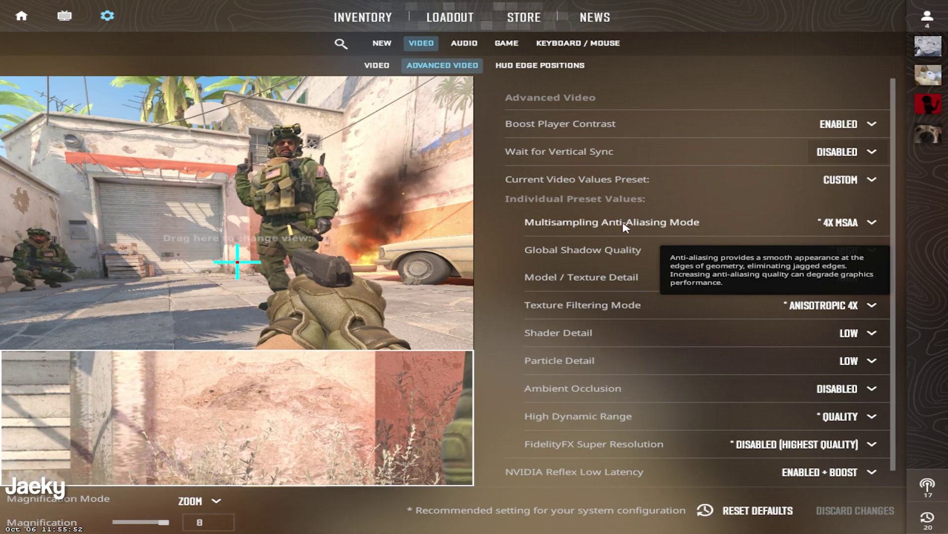
- Magnify the pistol in the preview and set Multisampling Anti-Aliasing Mode to 4x MSAA
{"action": "left_click", "coordinate": [854, 223]}
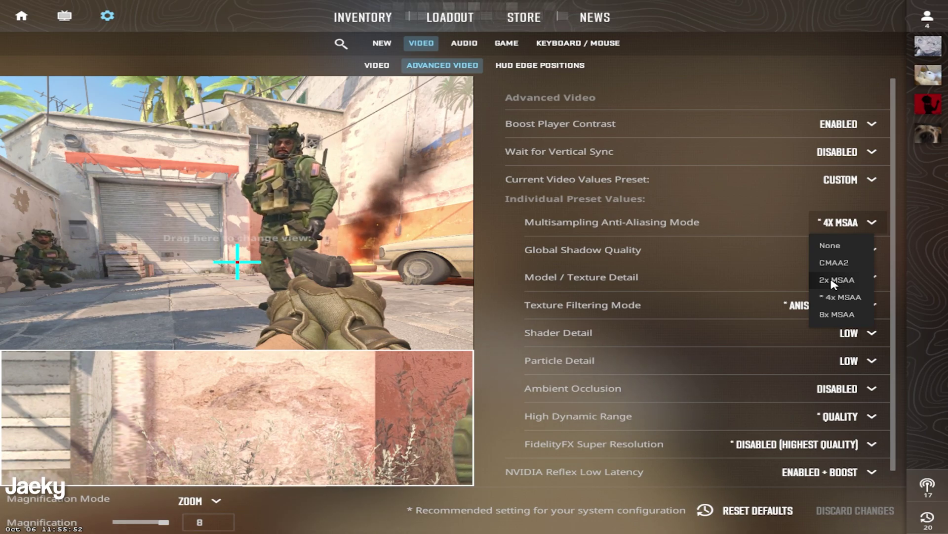
{"action": "left_click", "coordinate": [330, 269]}
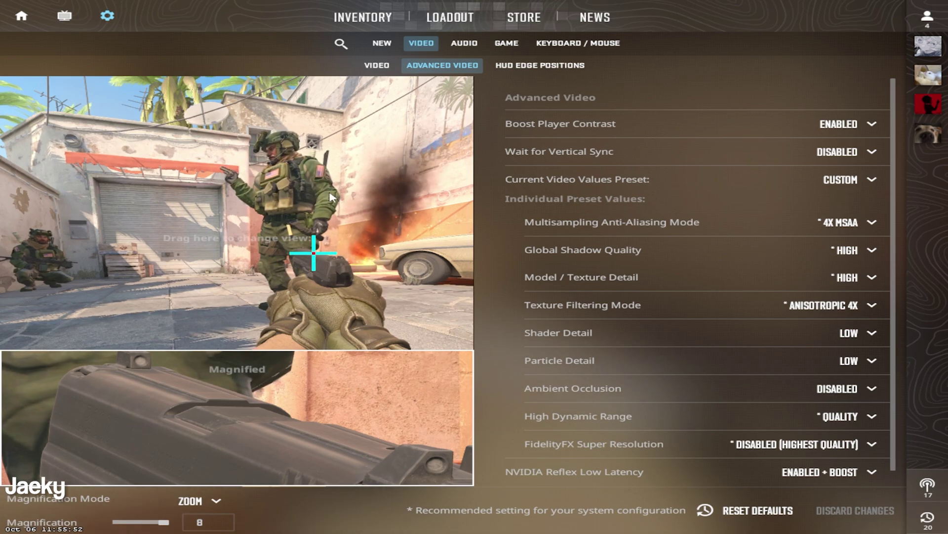
{"action": "left_click", "coordinate": [842, 223]}
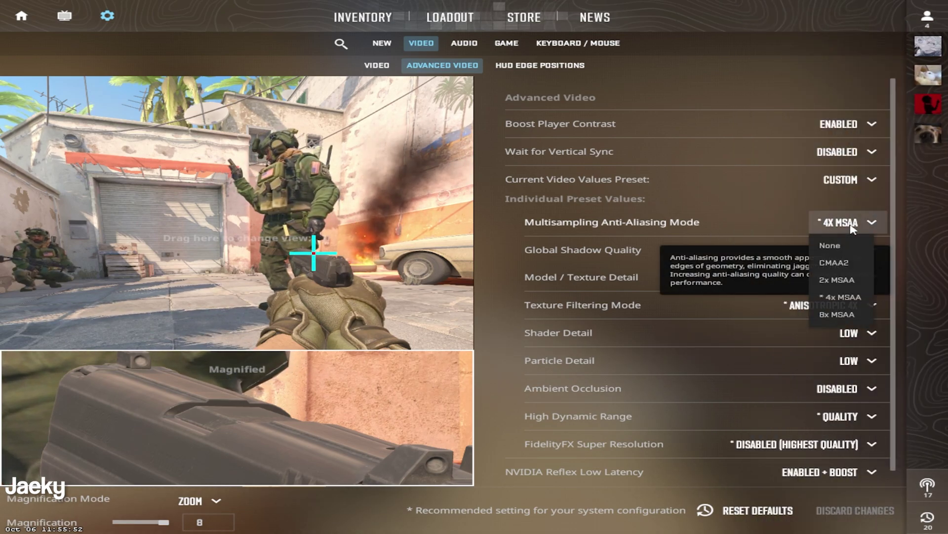
{"action": "left_click", "coordinate": [834, 298]}
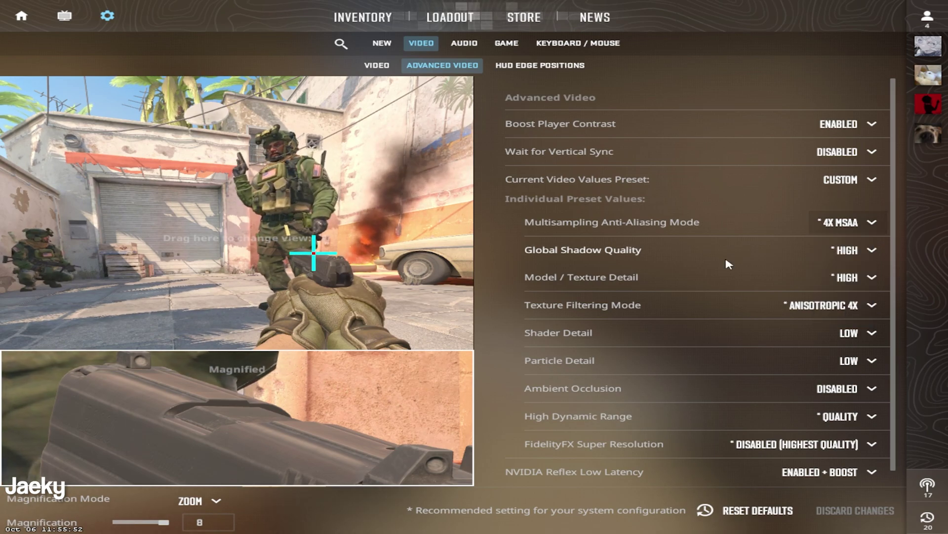
- Set Global Shadow Quality and Model / Texture Detail to High, with Texture Filtering Mode on Anisotropic 4X
{"action": "left_click", "coordinate": [866, 258]}
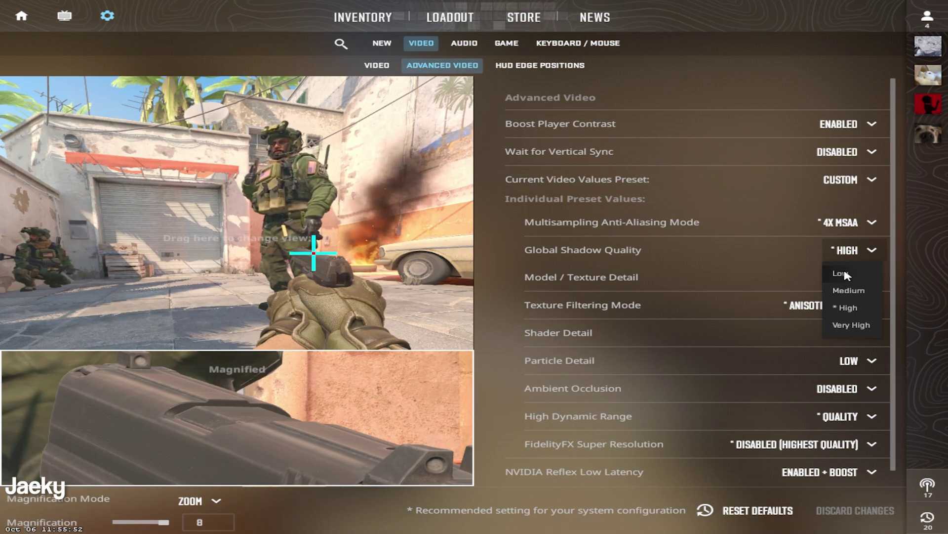
{"action": "left_click", "coordinate": [848, 309]}
{"action": "left_click", "coordinate": [872, 285]}
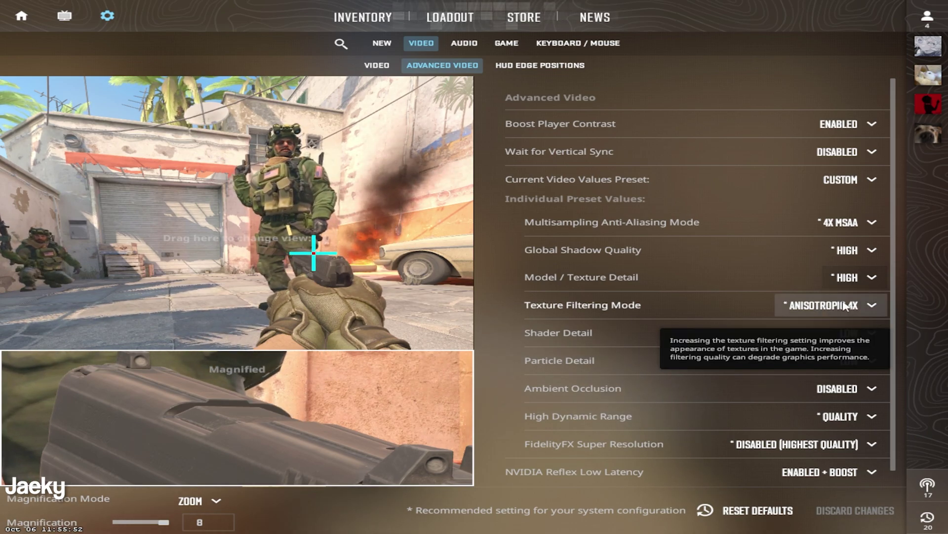
{"action": "left_click", "coordinate": [846, 306]}
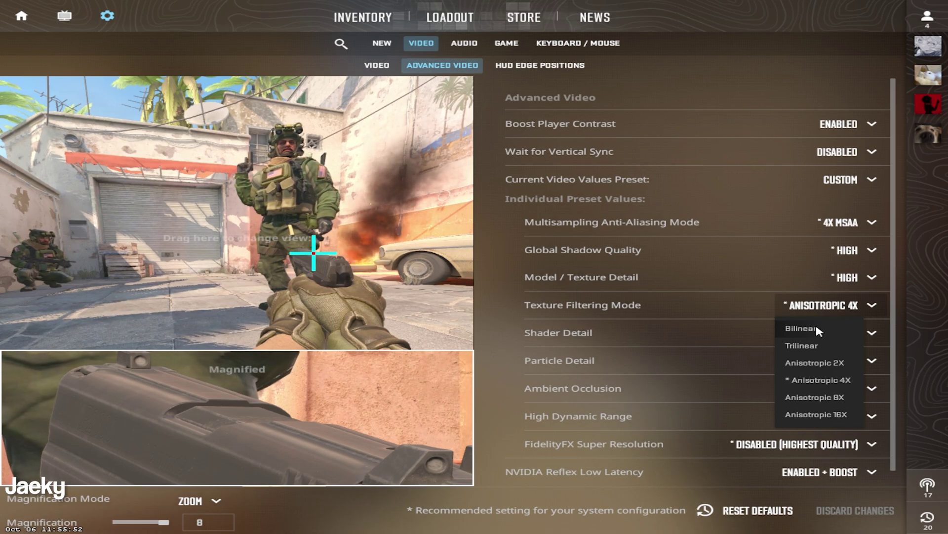
{"action": "left_click", "coordinate": [830, 384]}
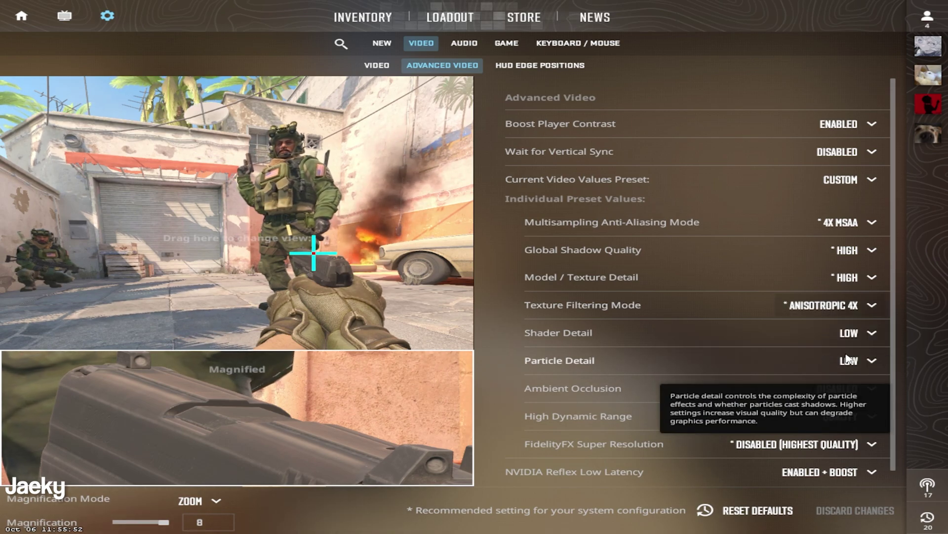
- Review the quality options for Particle Detail and Shader Detail, leaving both on Low
{"action": "left_click", "coordinate": [870, 360]}
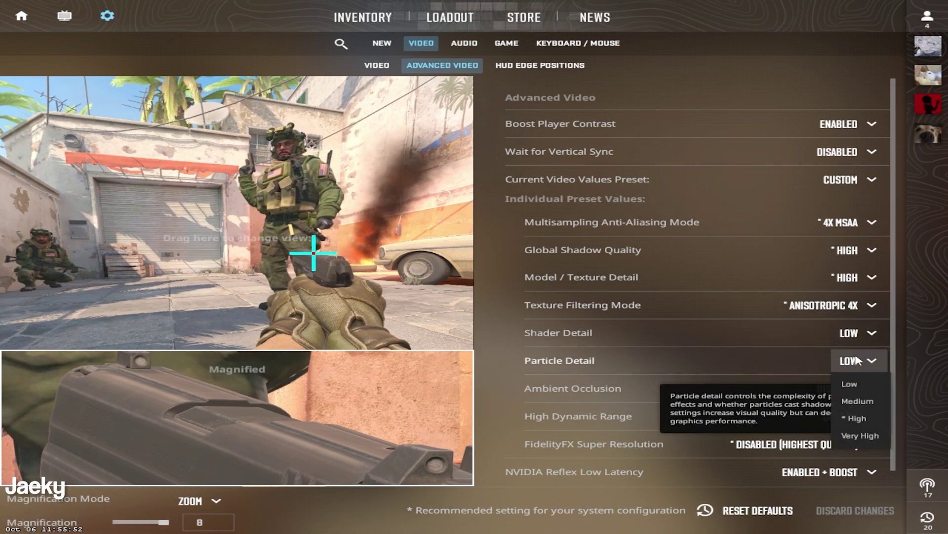
{"action": "left_click", "coordinate": [858, 360]}
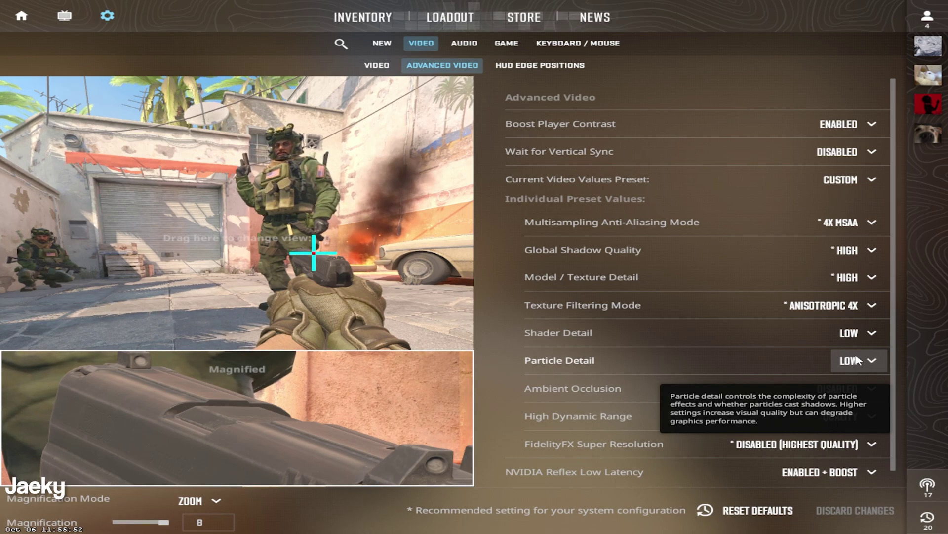
{"action": "left_click", "coordinate": [859, 360]}
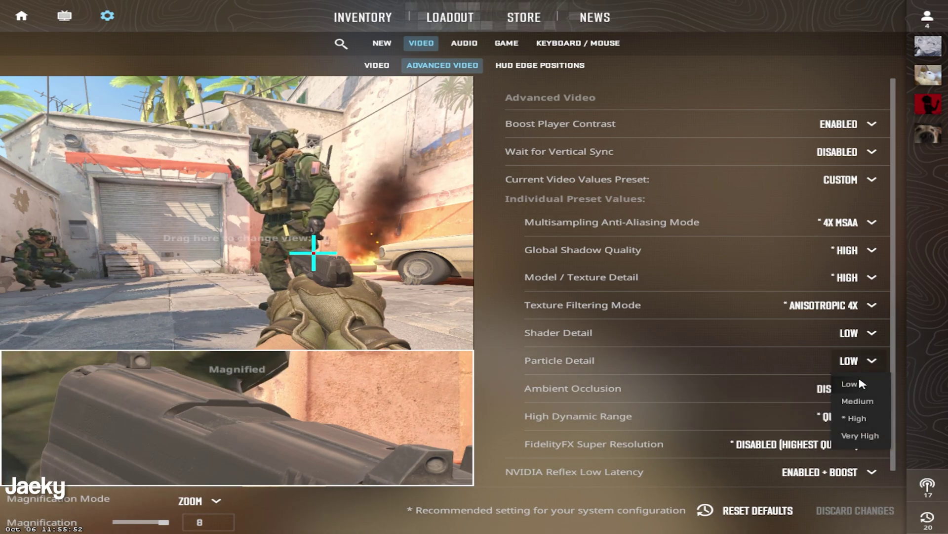
{"action": "left_click", "coordinate": [849, 332]}
{"action": "left_click", "coordinate": [849, 333]}
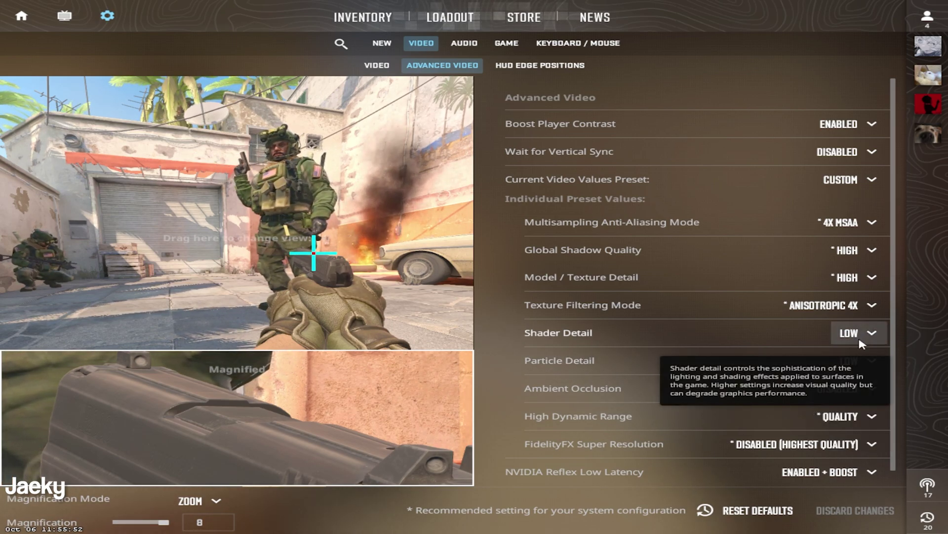
- Set Ambient Occlusion to Disabled and High Dynamic Range to Quality
{"action": "left_click", "coordinate": [851, 390]}
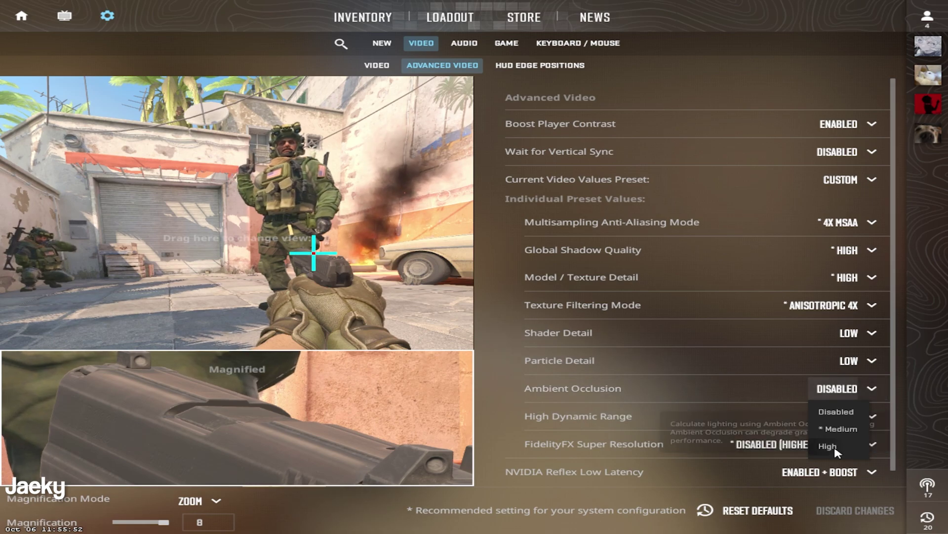
{"action": "left_click", "coordinate": [829, 417]}
{"action": "left_click", "coordinate": [857, 421]}
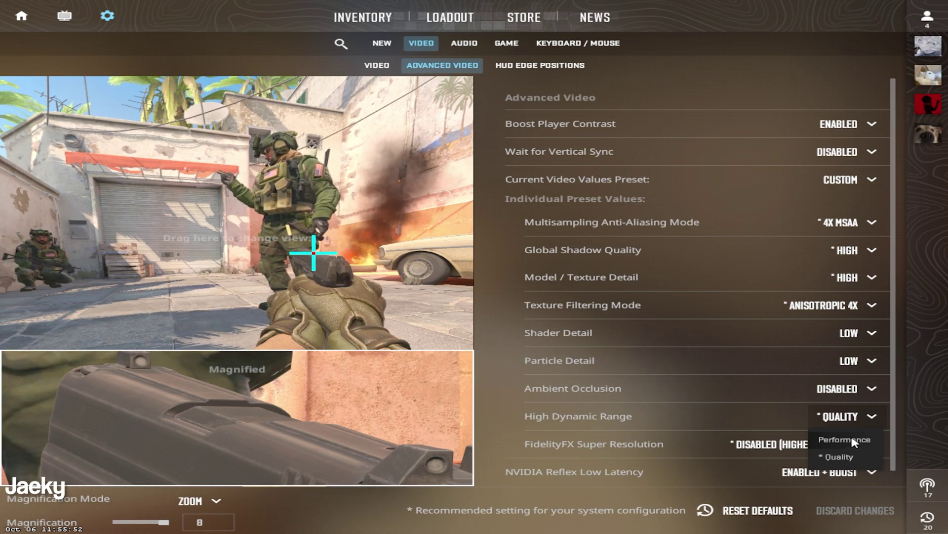
{"action": "left_click", "coordinate": [838, 459]}
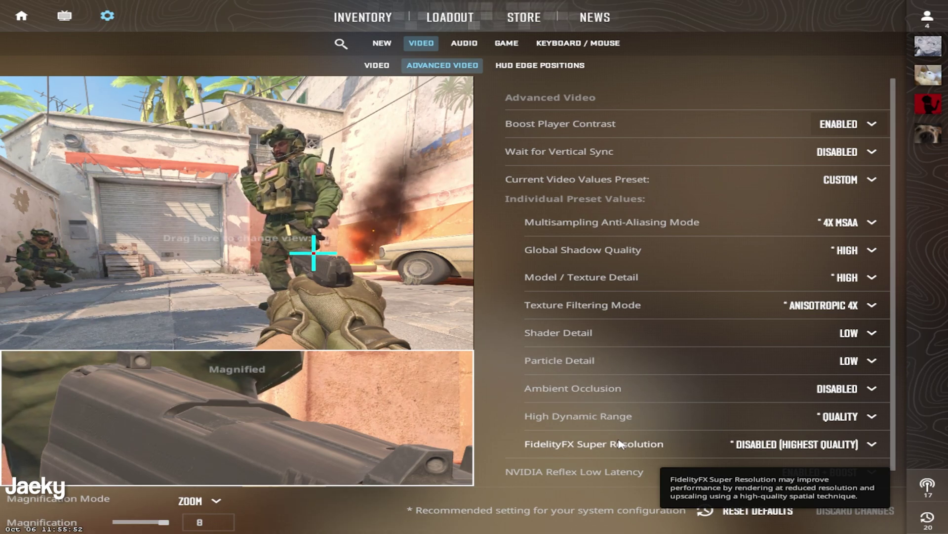
- Set FidelityFX Super Resolution to Disabled (Highest Quality)
{"action": "left_click", "coordinate": [795, 444]}
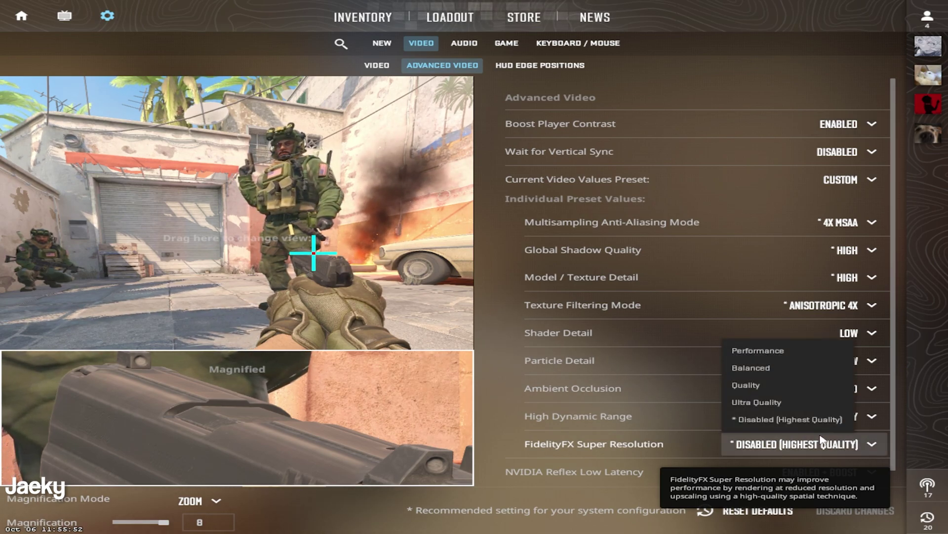
{"action": "left_click", "coordinate": [769, 420]}
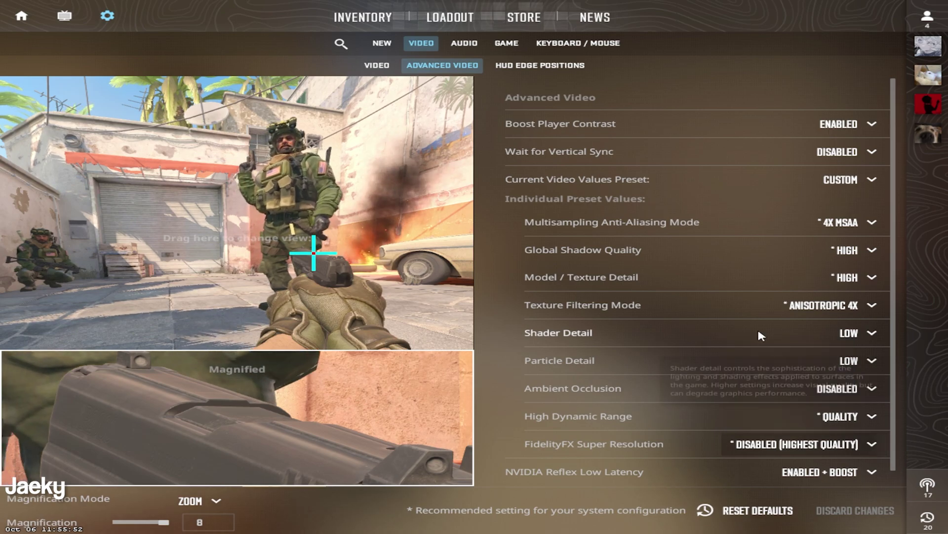
{"action": "left_click", "coordinate": [793, 444]}
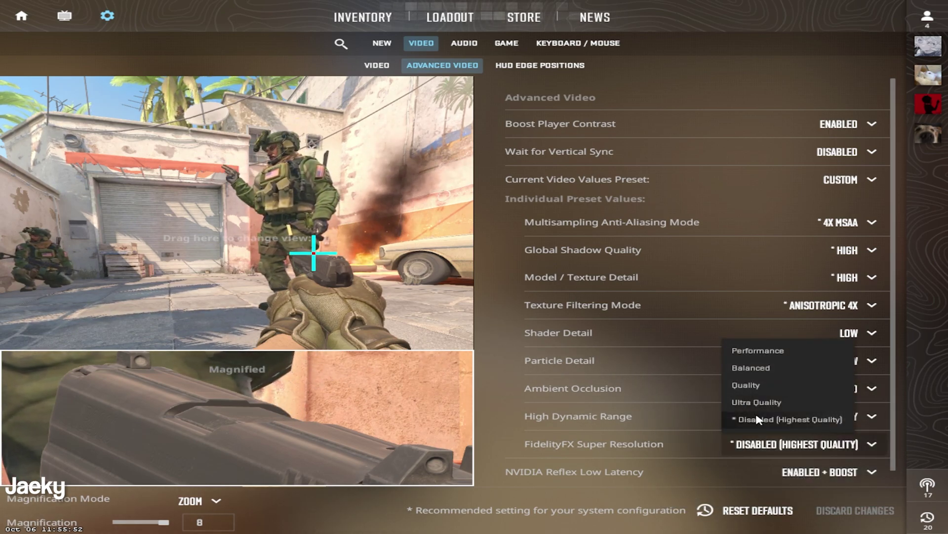
{"action": "left_click", "coordinate": [759, 420]}
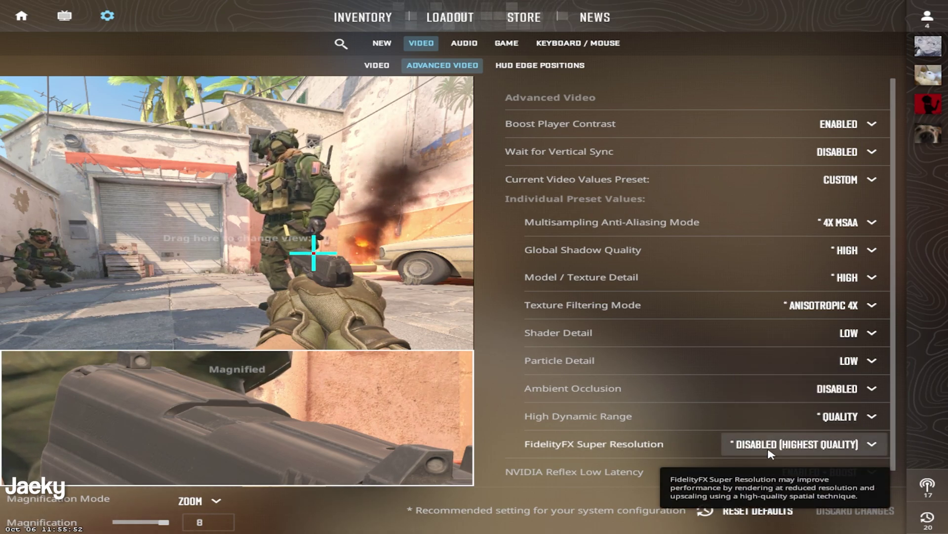
- Review the NVIDIA Reflex Low Latency options, leaving it on Enabled + Boost
{"action": "scroll", "coordinate": [541, 466], "scroll_direction": "down", "scroll_amount": 1}
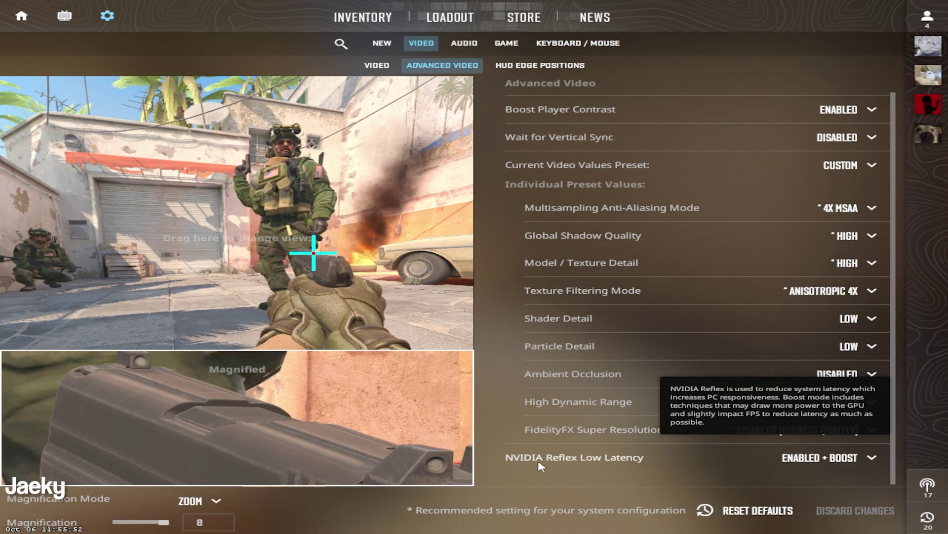
{"action": "left_click", "coordinate": [830, 457]}
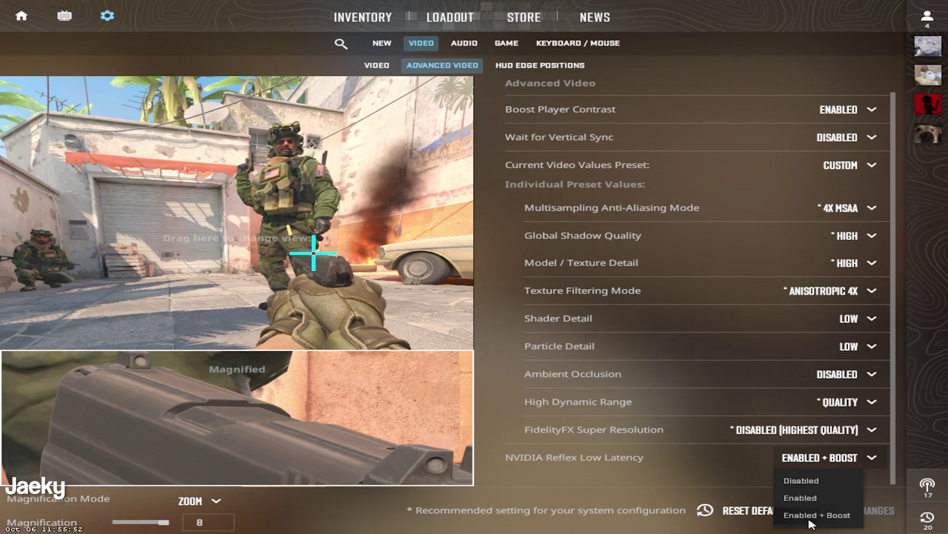
{"action": "left_click", "coordinate": [461, 113]}
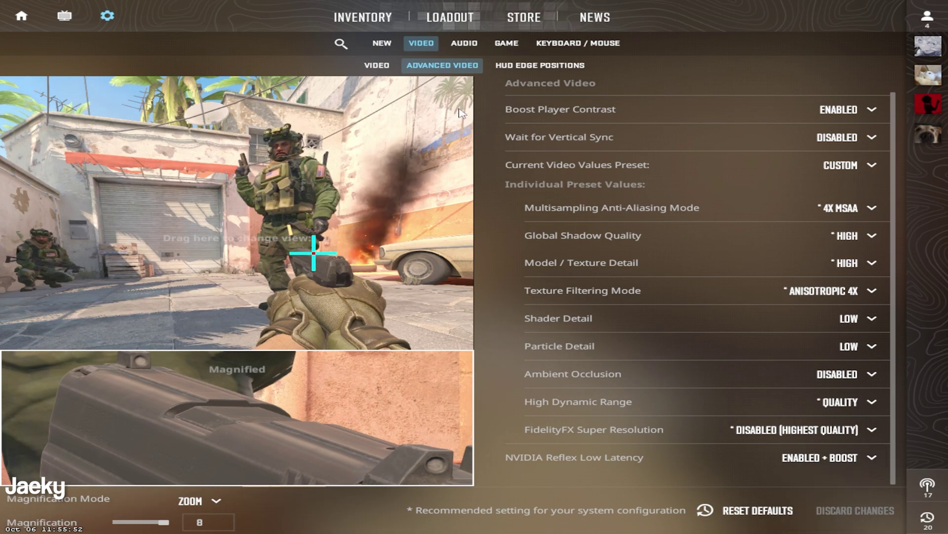
- View the HUD edge positions, leave them as they are and return to the match to look at the HUD placement
{"action": "left_click", "coordinate": [512, 67]}
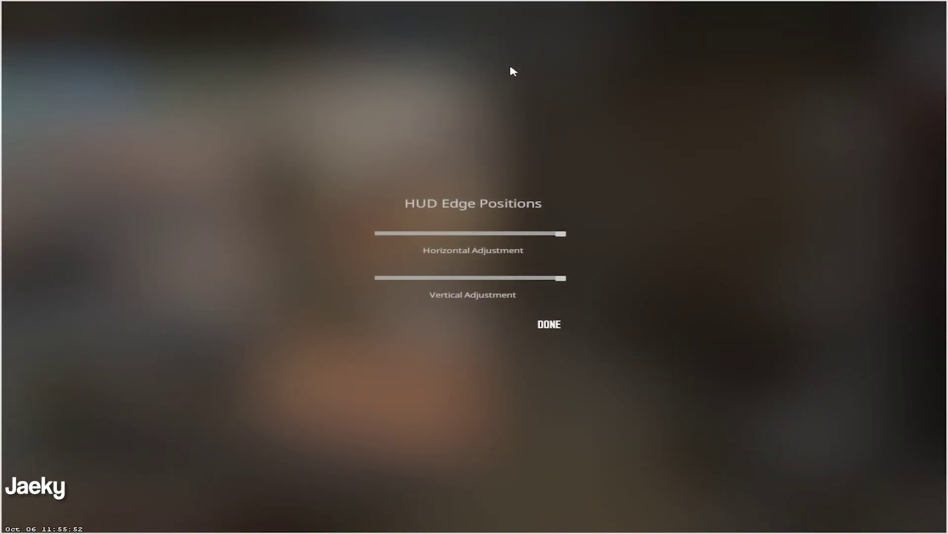
{"action": "key", "text": "Escape"}
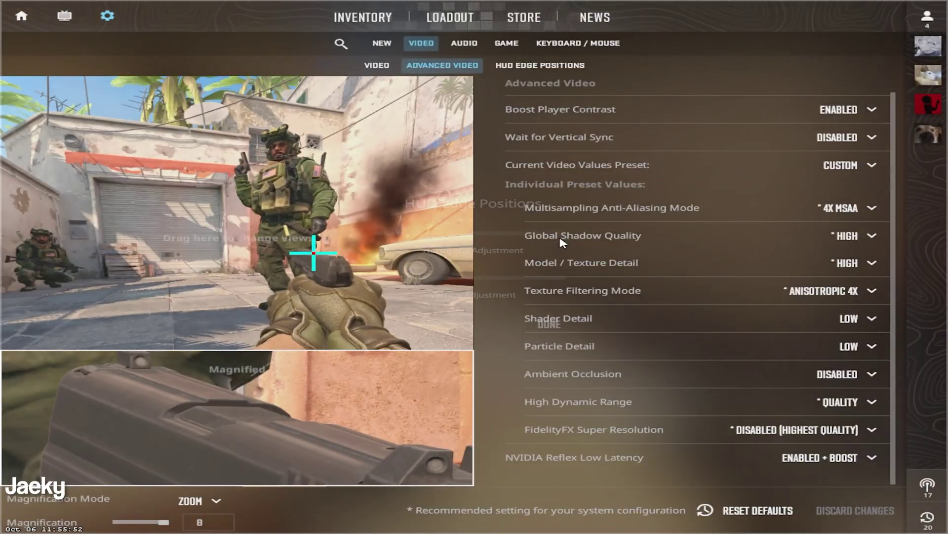
{"action": "key", "text": "Escape"}
{"action": "key", "text": "Escape"}
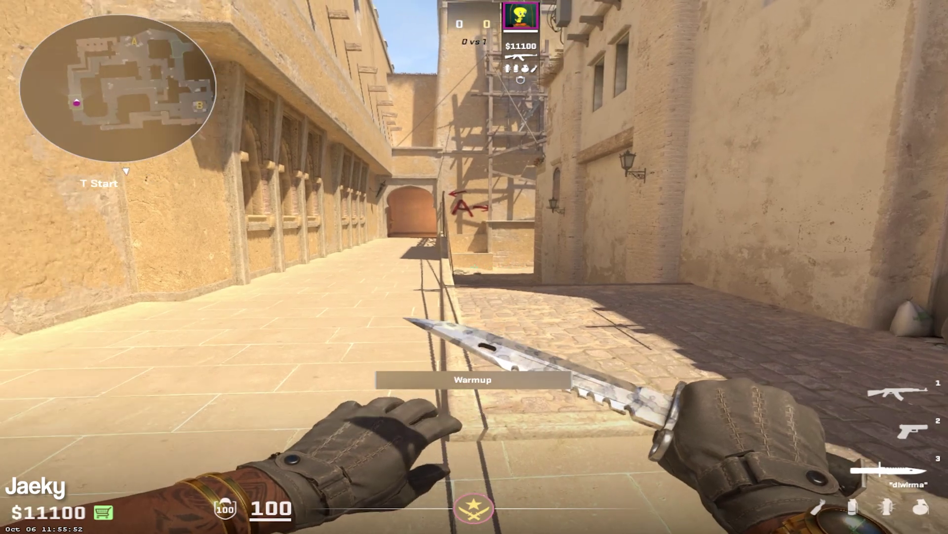
- Reduce both the horizontal and vertical HUD edge positions to about a quarter of their range and check the HUD in the match
{"action": "key", "text": "Escape"}
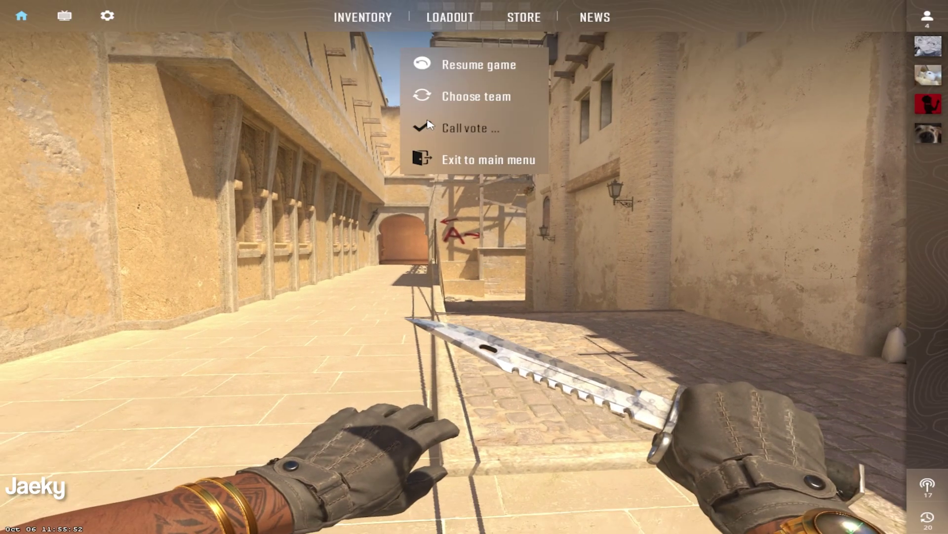
{"action": "left_click", "coordinate": [108, 16]}
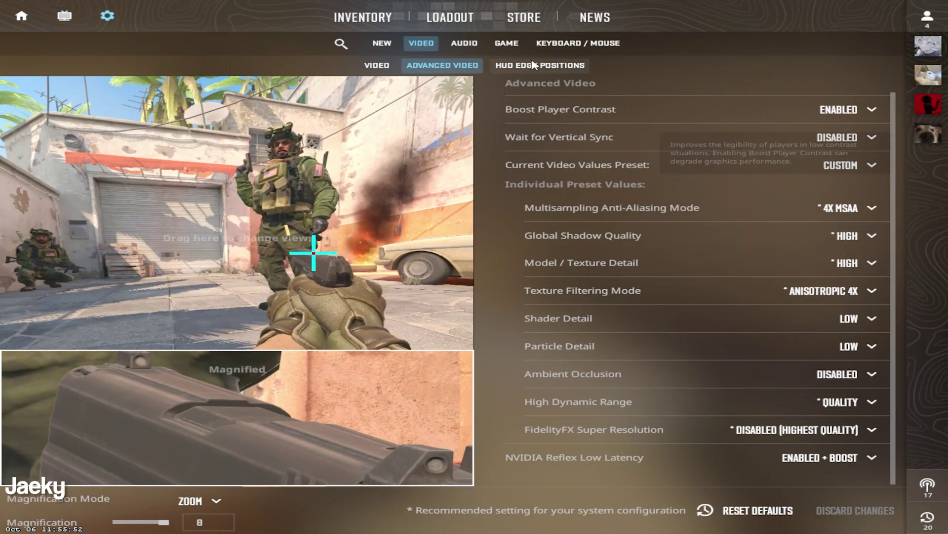
{"action": "left_click", "coordinate": [501, 64]}
{"action": "left_click_drag", "start_coordinate": [559, 233], "coordinate": [421, 235]}
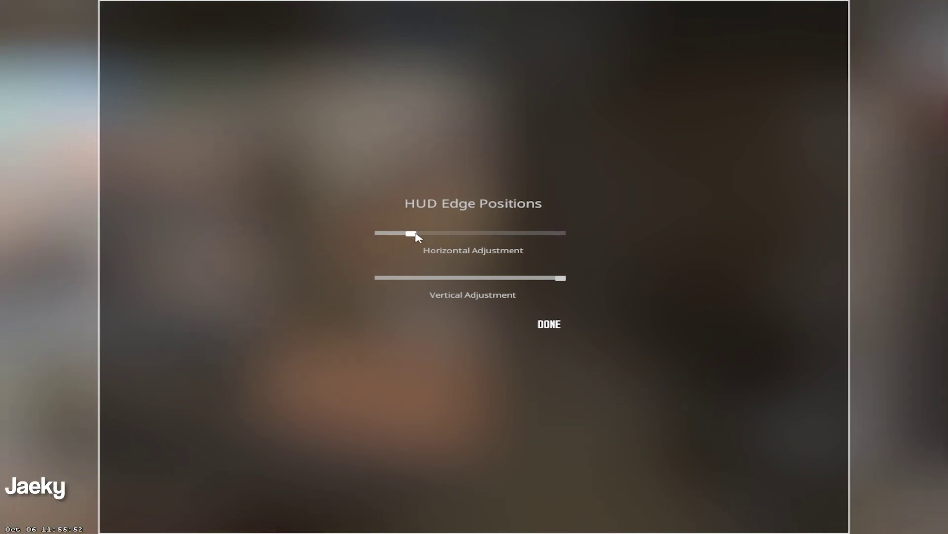
{"action": "left_click_drag", "start_coordinate": [463, 280], "coordinate": [428, 279]}
{"action": "left_click", "coordinate": [549, 324]}
{"action": "key", "text": "Escape"}
{"action": "key", "text": "Escape"}
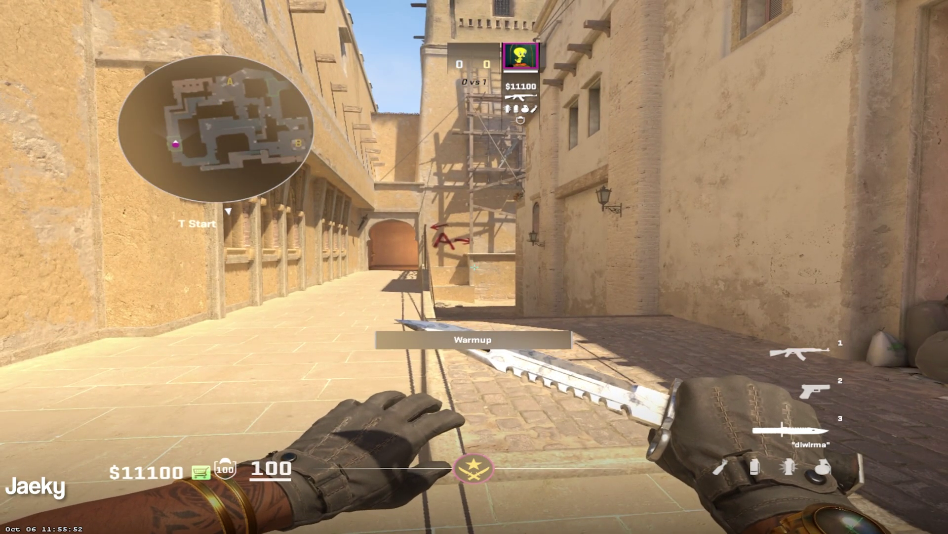
- Restore the horizontal and vertical HUD edge positions to their maximum
{"action": "key", "text": "Escape"}
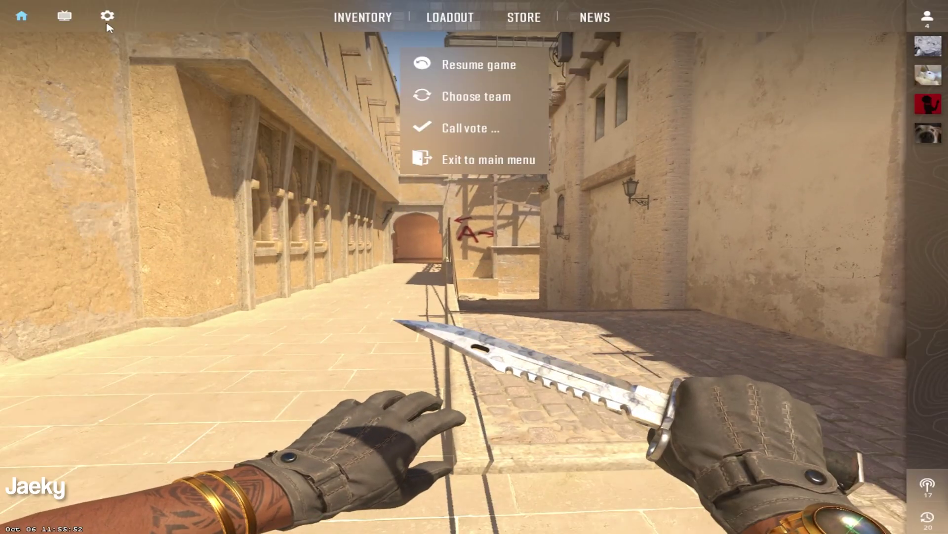
{"action": "left_click", "coordinate": [107, 16]}
{"action": "left_click", "coordinate": [550, 66]}
{"action": "left_click_drag", "start_coordinate": [461, 233], "coordinate": [565, 261]}
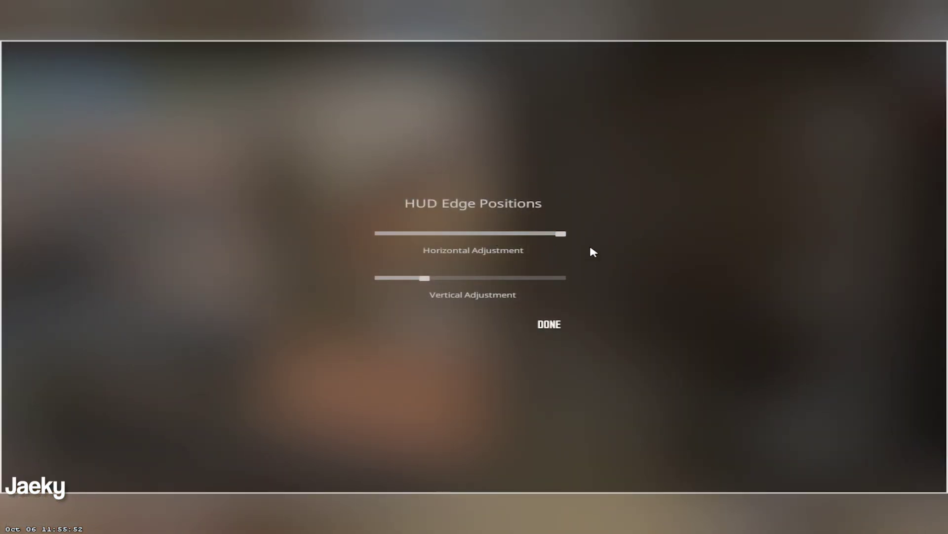
{"action": "left_click_drag", "start_coordinate": [425, 278], "coordinate": [610, 271]}
{"action": "left_click", "coordinate": [549, 325]}
- In the audio settings, review the EQ Profile options, leaving it on Natural
{"action": "left_click", "coordinate": [478, 43]}
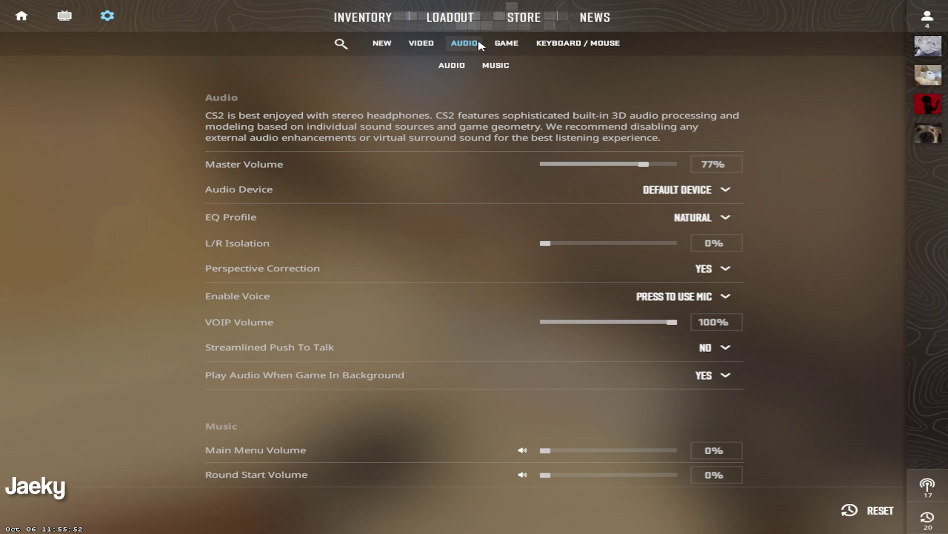
{"action": "mouse_move", "coordinate": [713, 218]}
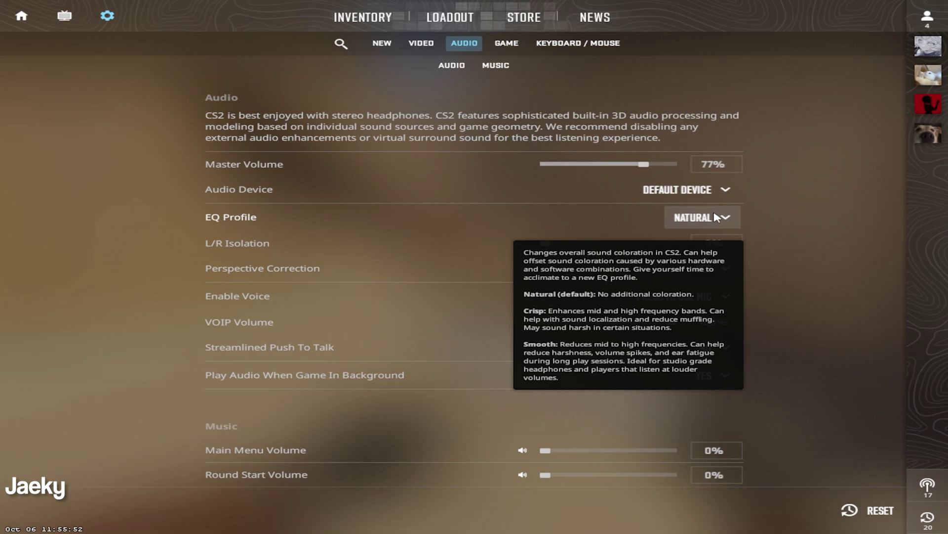
{"action": "left_click", "coordinate": [716, 218]}
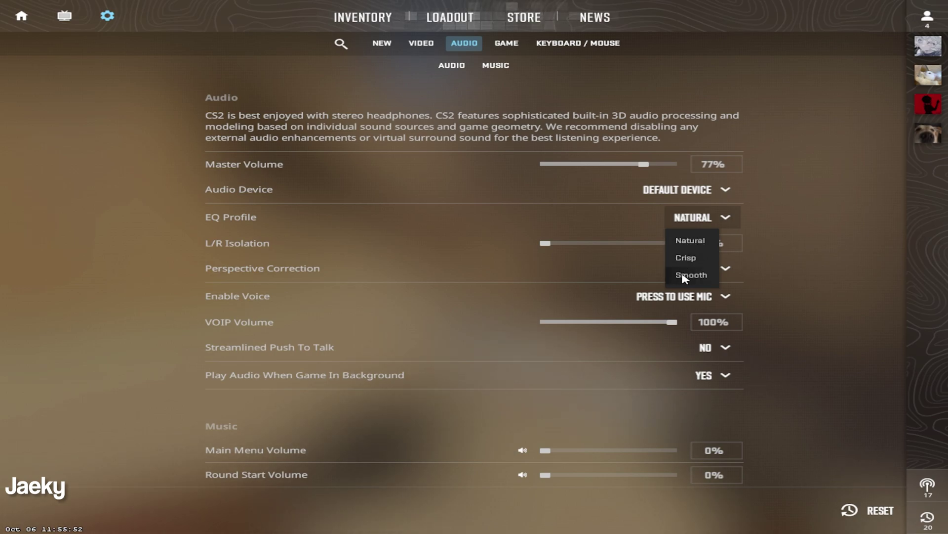
{"action": "left_click", "coordinate": [727, 219]}
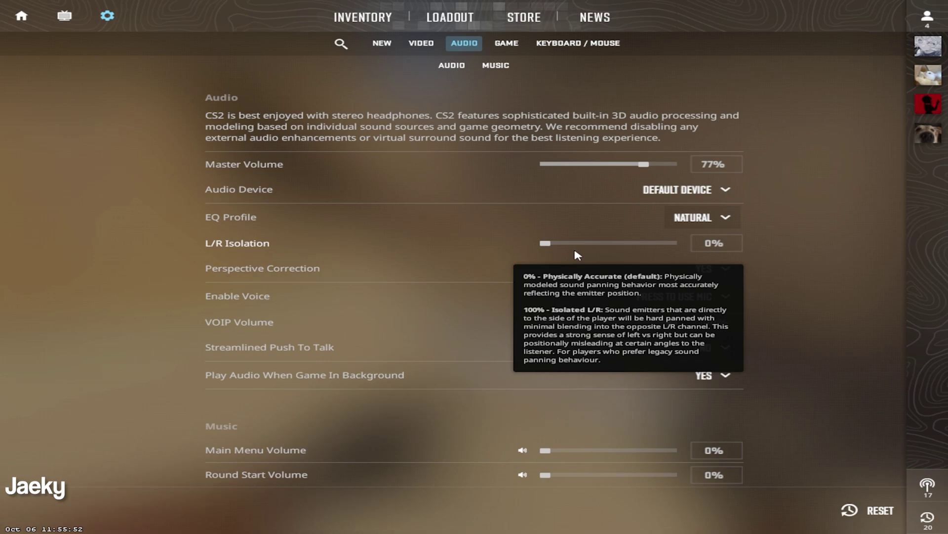
- Review L/R Isolation, Perspective Correction, Enable Voice and Streamlined Push To Talk, leaving their values as they are
{"action": "mouse_move", "coordinate": [548, 250]}
{"action": "left_mouse_down"}
{"action": "mouse_move", "coordinate": [681, 250]}
{"action": "mouse_move", "coordinate": [543, 246]}
{"action": "left_mouse_up"}
{"action": "left_click", "coordinate": [704, 270]}
{"action": "left_click", "coordinate": [706, 294]}
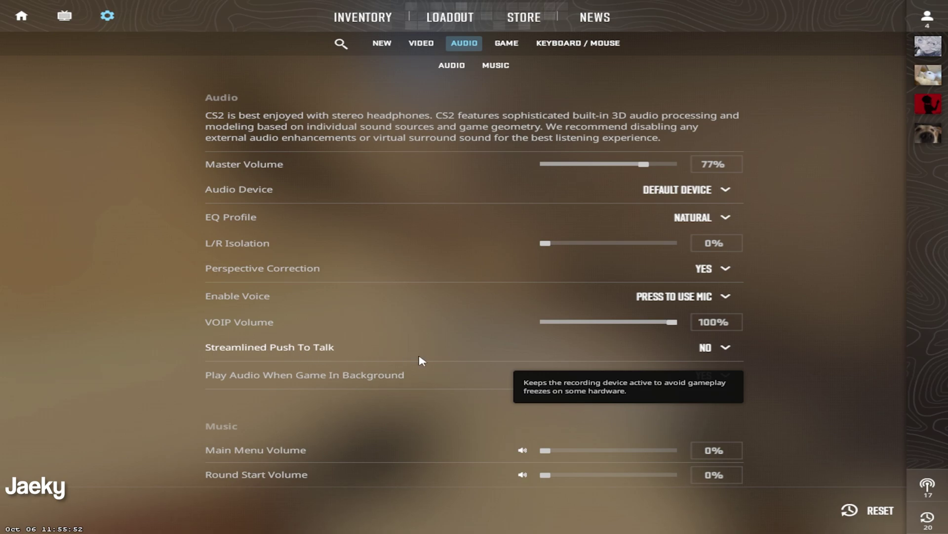
{"action": "left_click", "coordinate": [717, 354]}
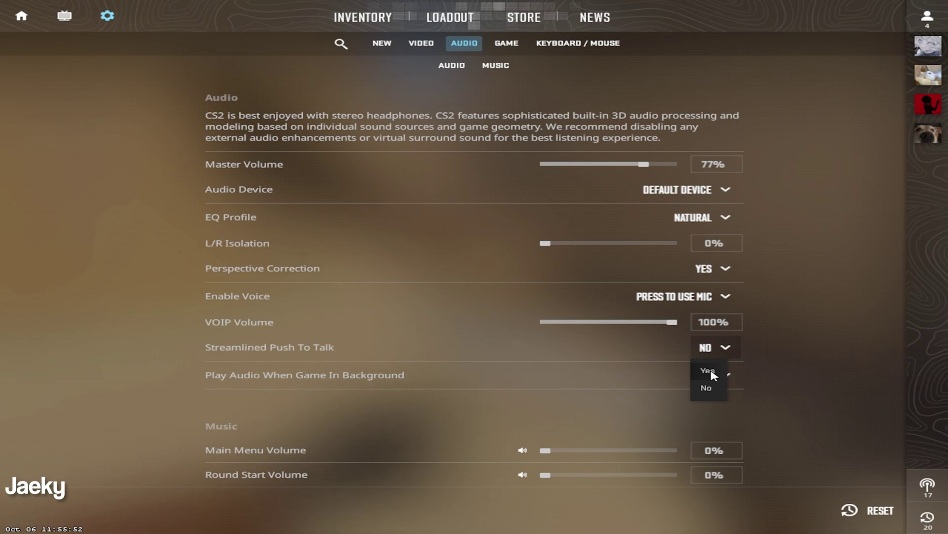
{"action": "left_click", "coordinate": [708, 371]}
- Examine the music volumes, leaving Ten Second Warning Volume at 50%
{"action": "scroll", "coordinate": [712, 368], "scroll_direction": "down", "scroll_amount": 4}
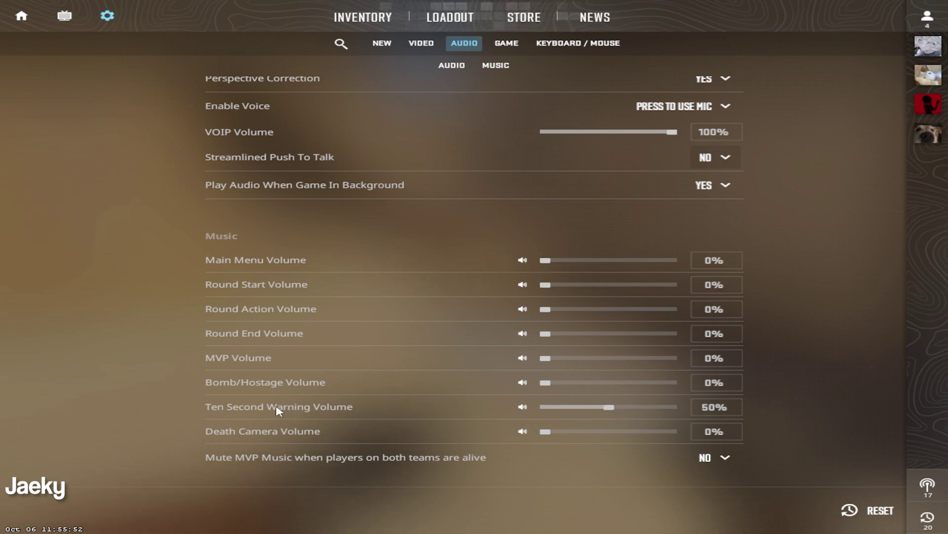
{"action": "left_click", "coordinate": [706, 406]}
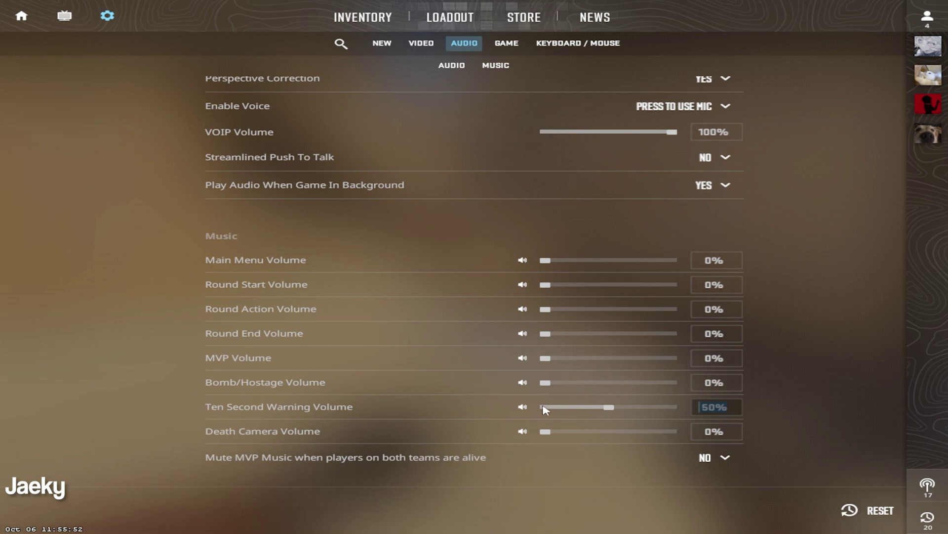
{"action": "left_click", "coordinate": [733, 409]}
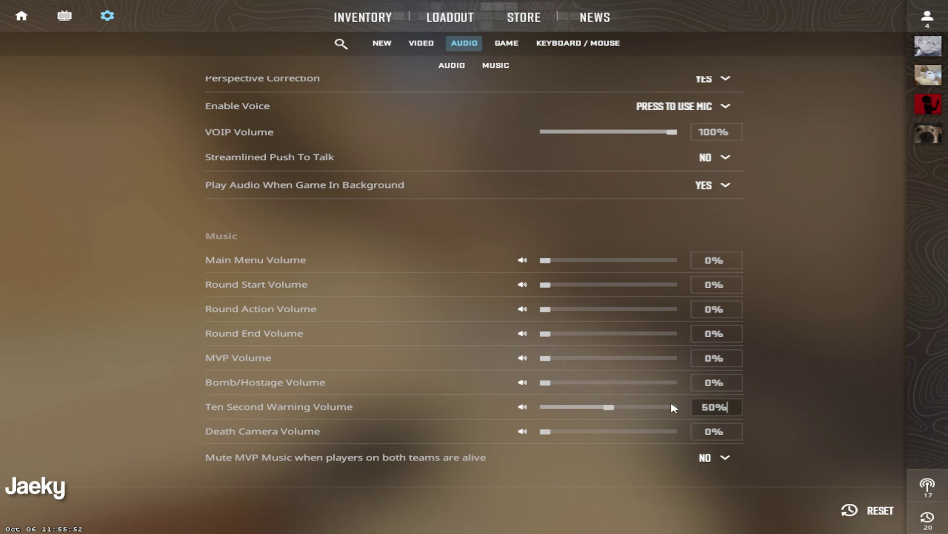
- In the game settings, set Max Acceptable Matchmaking Ping to 60
{"action": "left_click", "coordinate": [506, 43]}
{"action": "mouse_move", "coordinate": [560, 127]}
{"action": "left_click", "coordinate": [711, 122]}
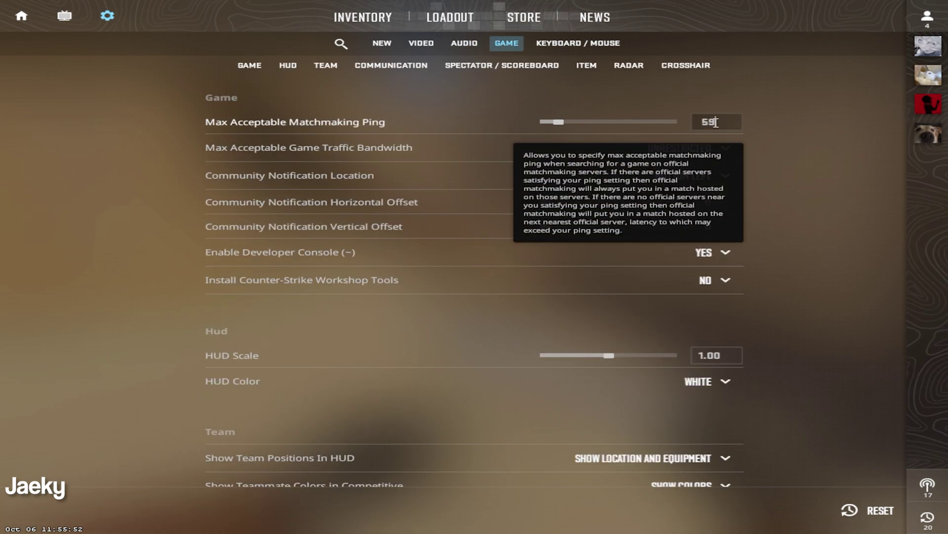
{"action": "key", "text": "BackSpace"}
{"action": "type", "text": "60"}
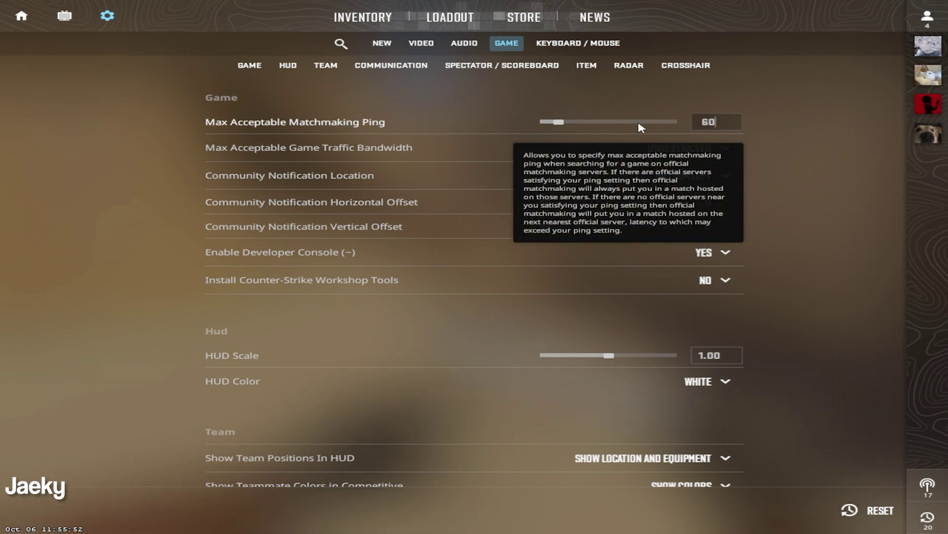
{"action": "double_click", "coordinate": [708, 125]}
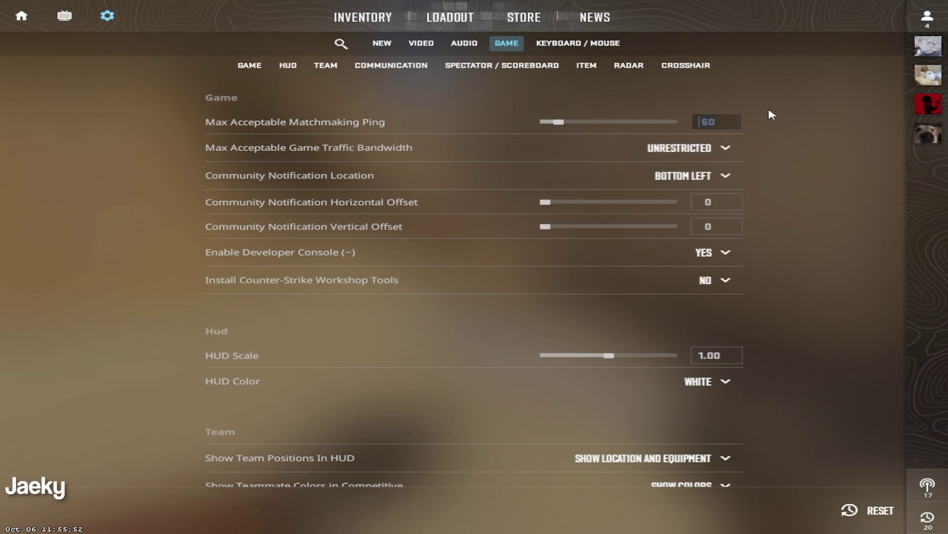
{"action": "left_click", "coordinate": [780, 124]}
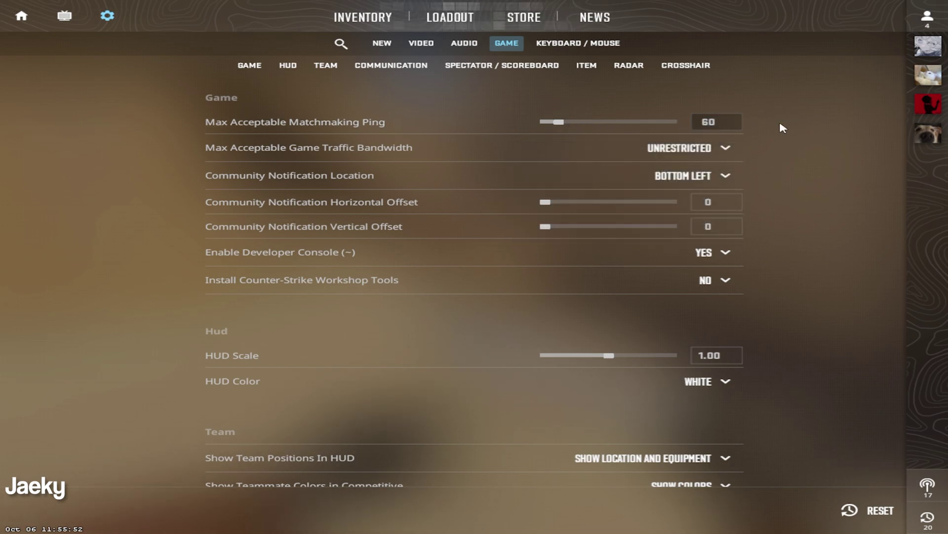
- Review the Max Acceptable Game Traffic Bandwidth options, choosing Unrestricted
{"action": "mouse_move", "coordinate": [240, 154]}
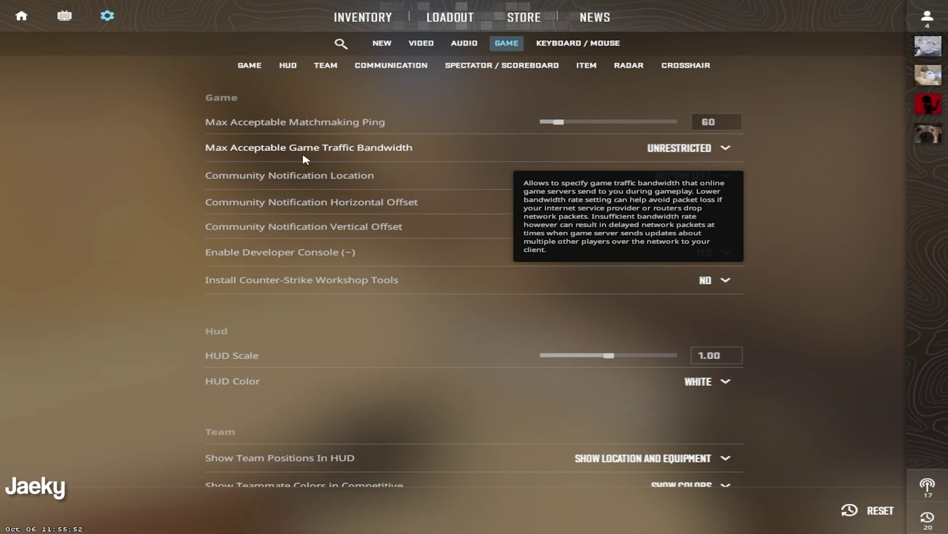
{"action": "left_click", "coordinate": [722, 148]}
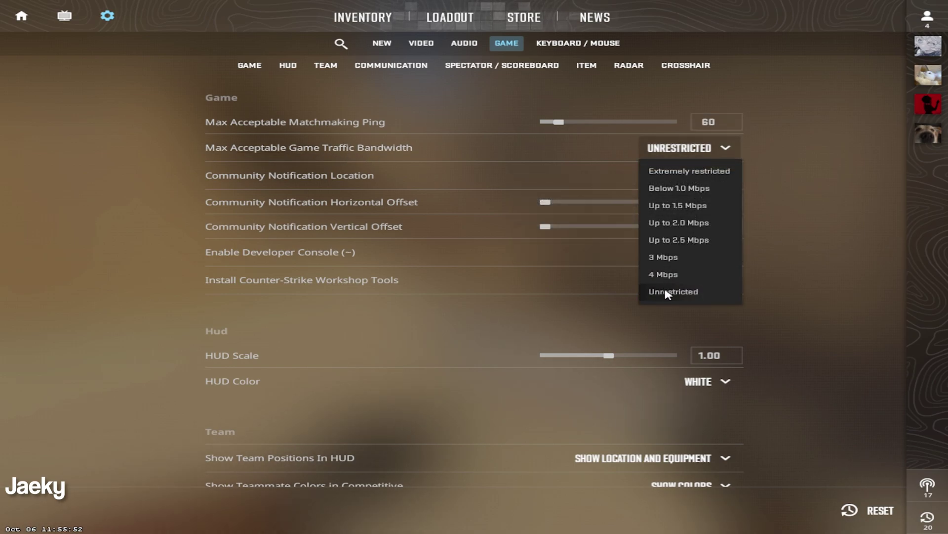
{"action": "left_click", "coordinate": [668, 294]}
{"action": "left_click", "coordinate": [723, 147]}
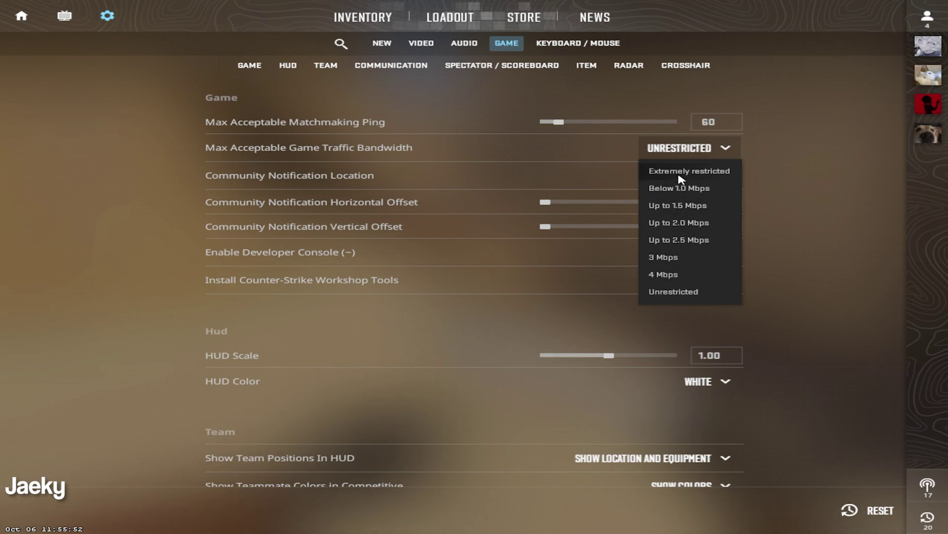
{"action": "left_click", "coordinate": [662, 297]}
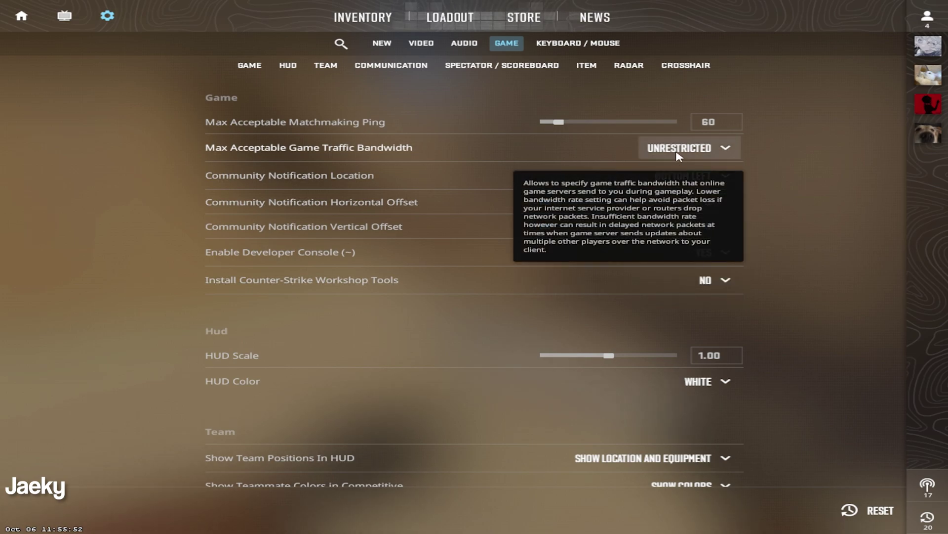
- Look over the Radar / Tablet settings and check the radar in the match with the scoreboard shown and hidden
{"action": "scroll", "coordinate": [650, 204], "scroll_direction": "down", "scroll_amount": 15}
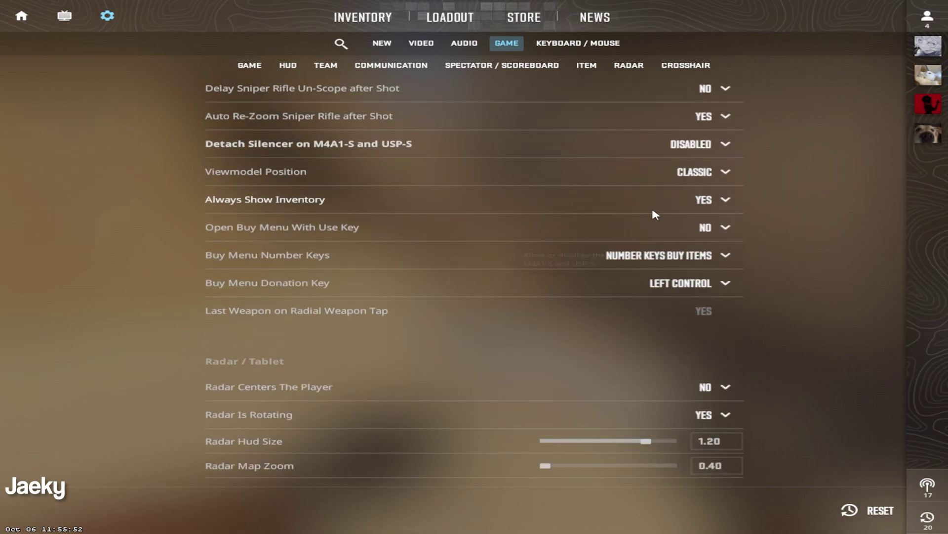
{"action": "scroll", "coordinate": [655, 212], "scroll_direction": "down", "scroll_amount": 5}
{"action": "scroll", "coordinate": [654, 211], "scroll_direction": "up", "scroll_amount": 3}
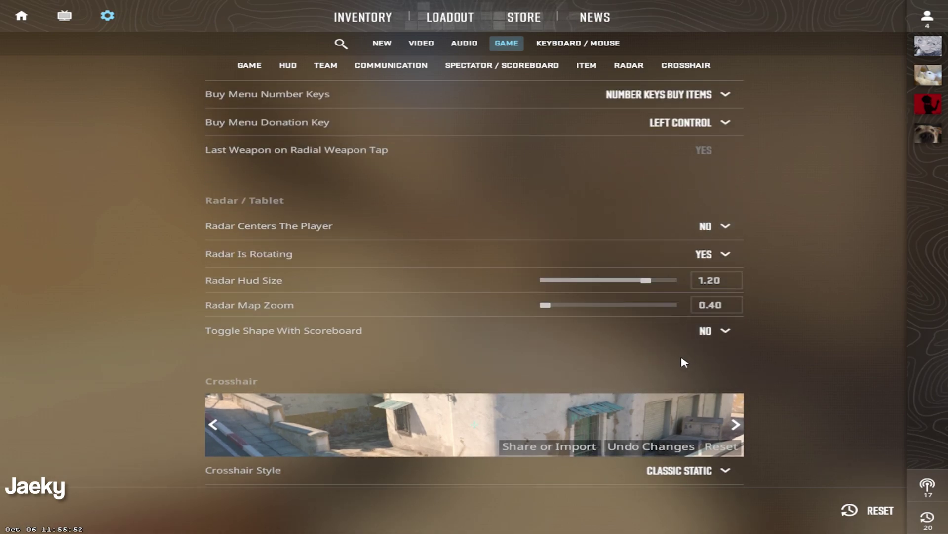
{"action": "key", "text": "Escape"}
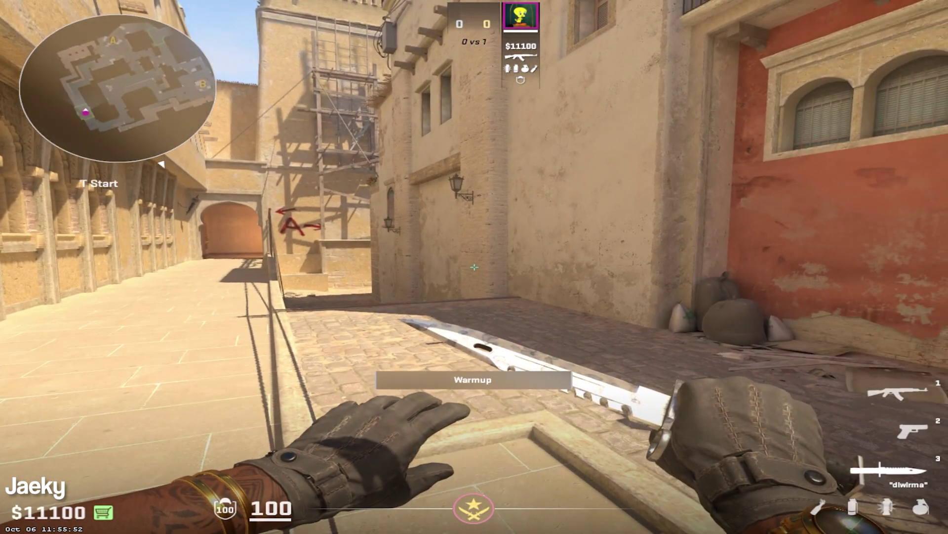
{"action": "key", "text": "Tab"}
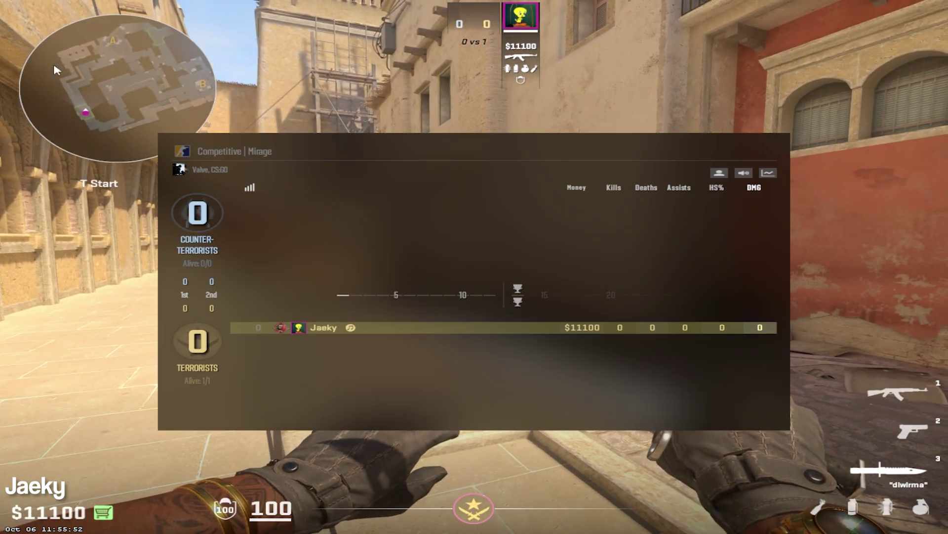
{"action": "key", "text": "Tab"}
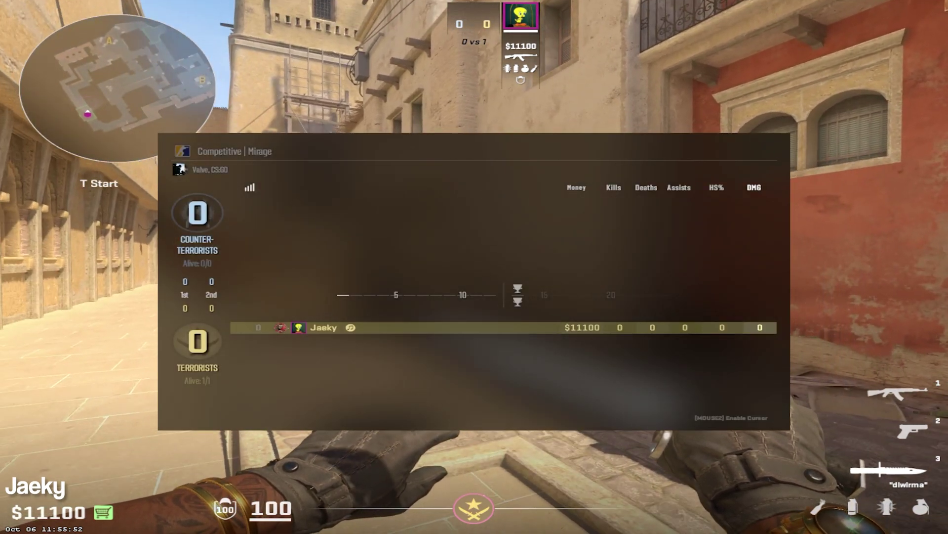
{"action": "right_click", "coordinate": [218, 122]}
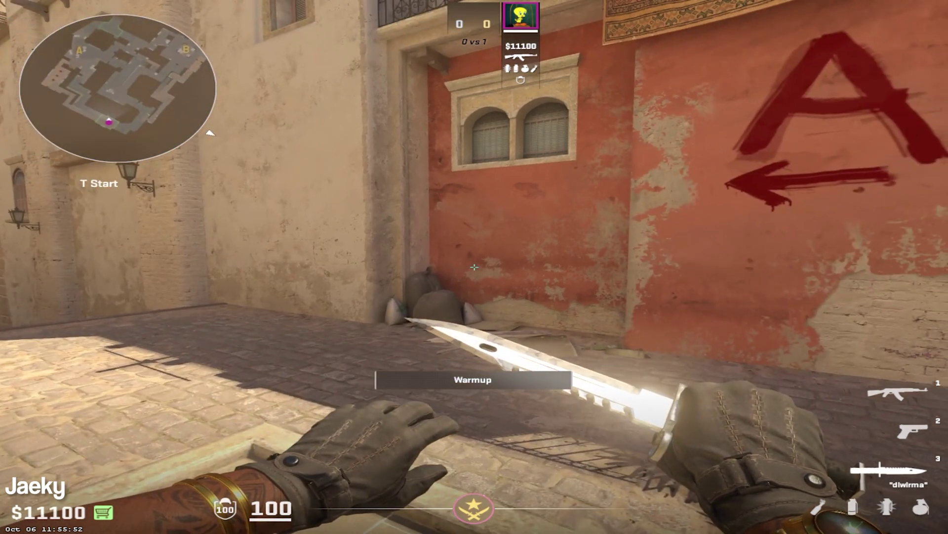
{"action": "key", "text": "Tab"}
- Recheck the Radar / Tablet settings, including Toggle Shape With Scoreboard, and return to the match
{"action": "key", "text": "Escape"}
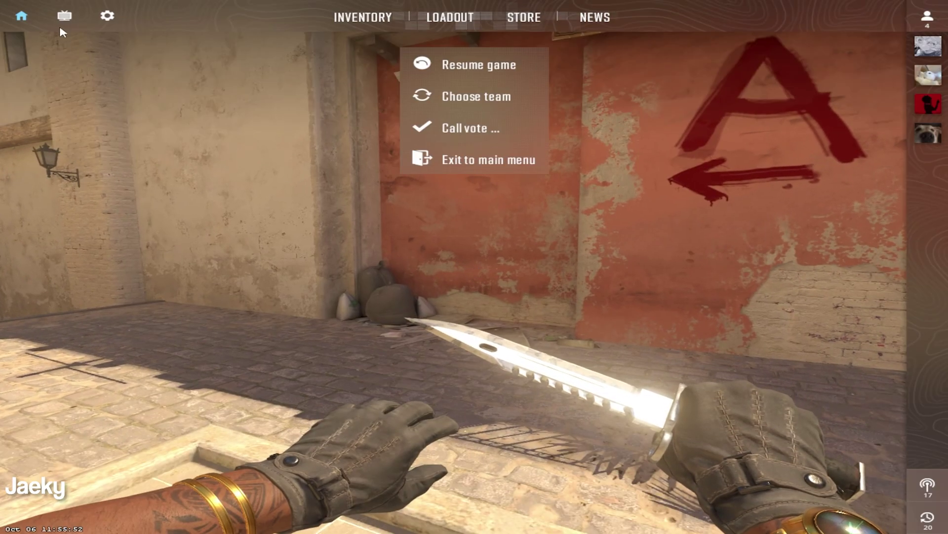
{"action": "left_click", "coordinate": [107, 15]}
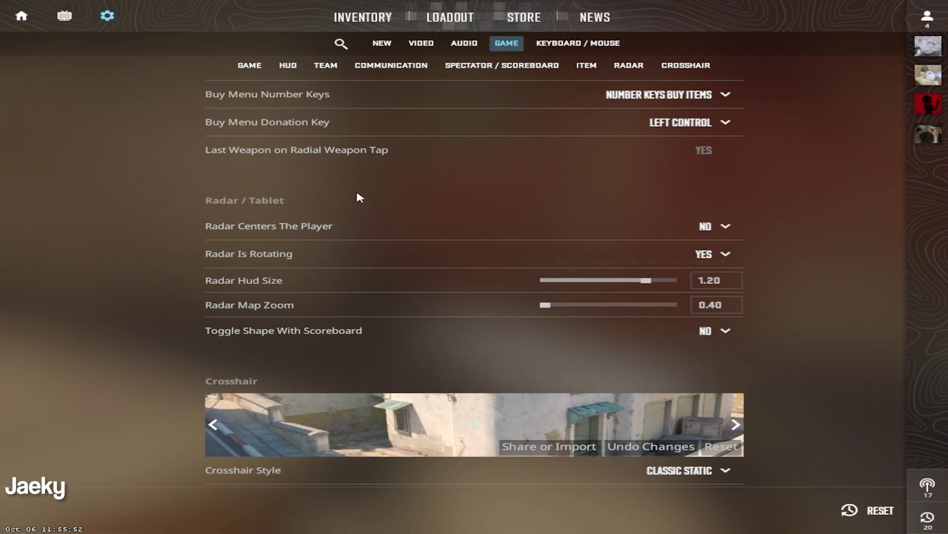
{"action": "key", "text": "Escape"}
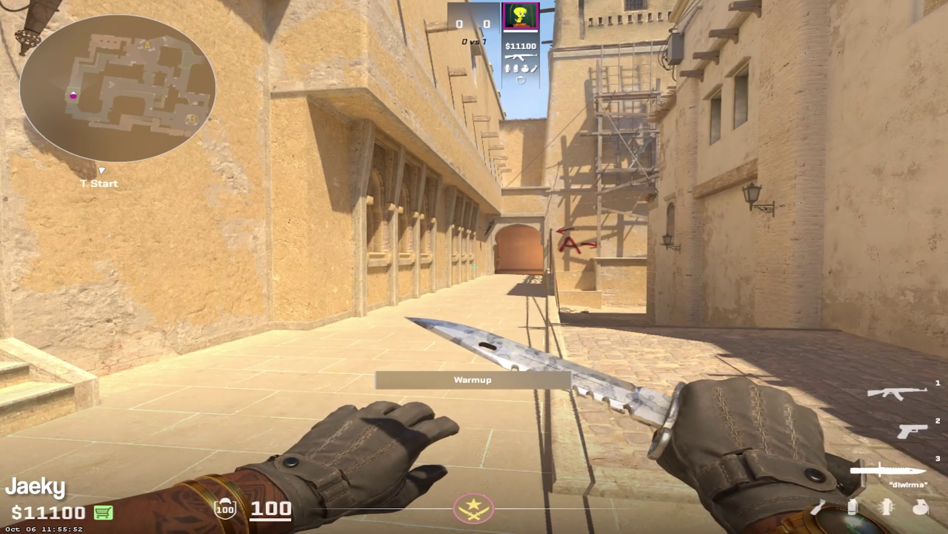